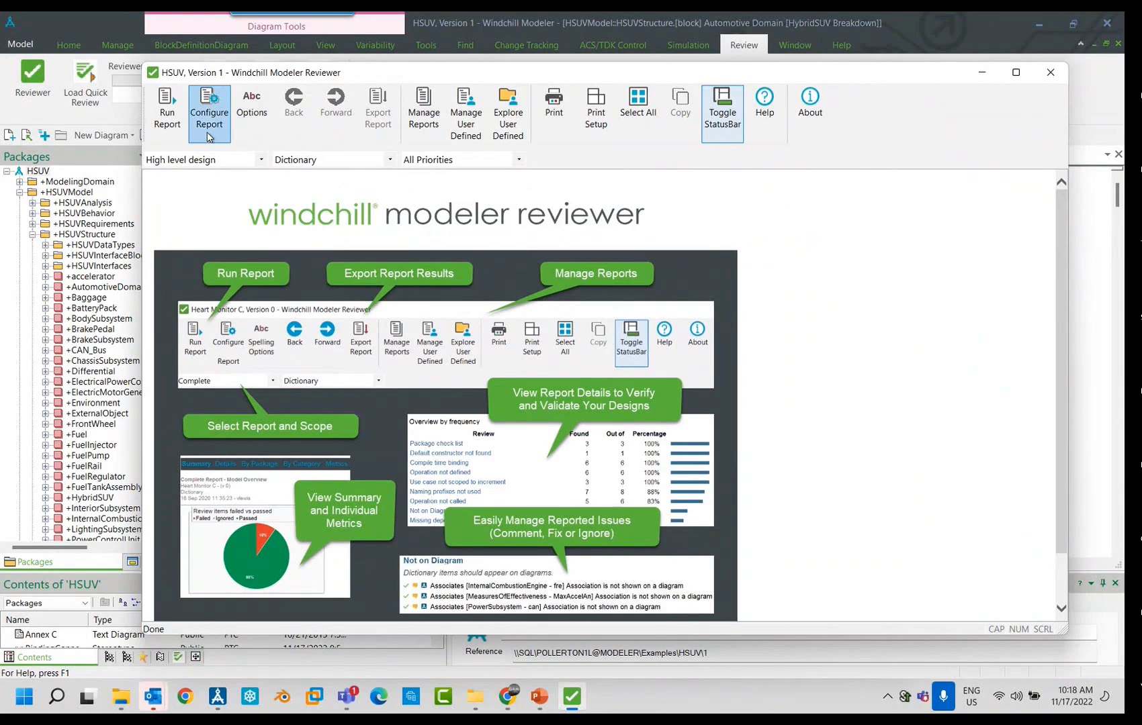
Select the Analysis report with the Dictionary scope and All Priorities, and run the review report.
left_click(260, 159)
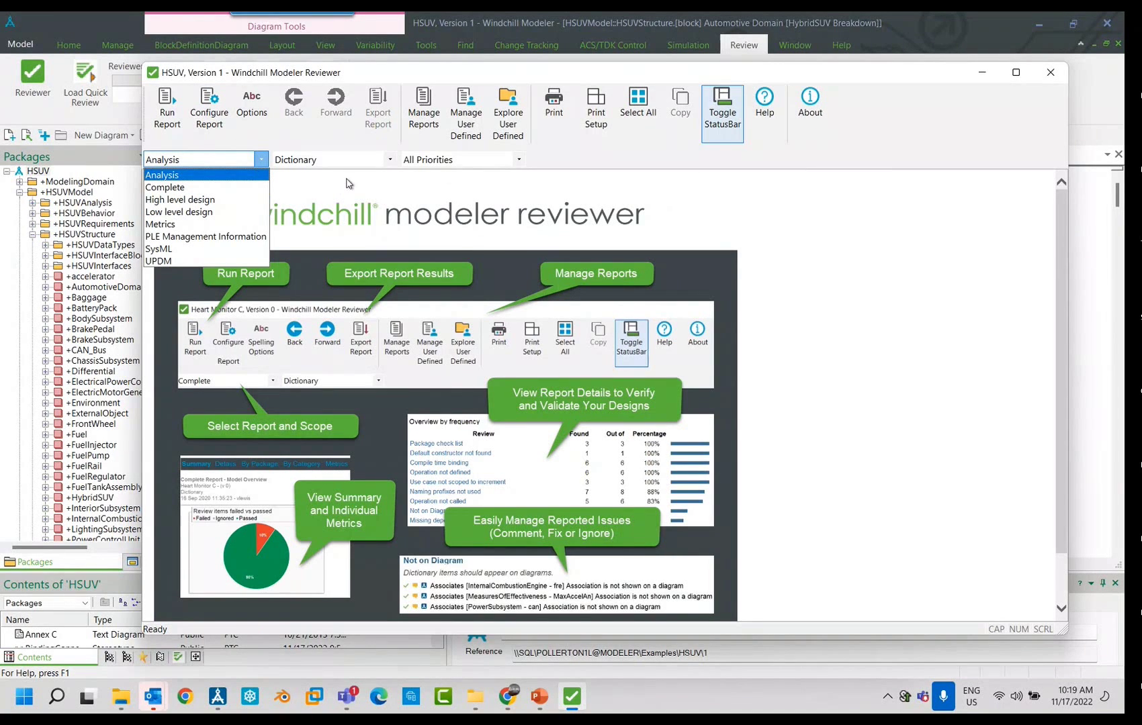
left_click(390, 159)
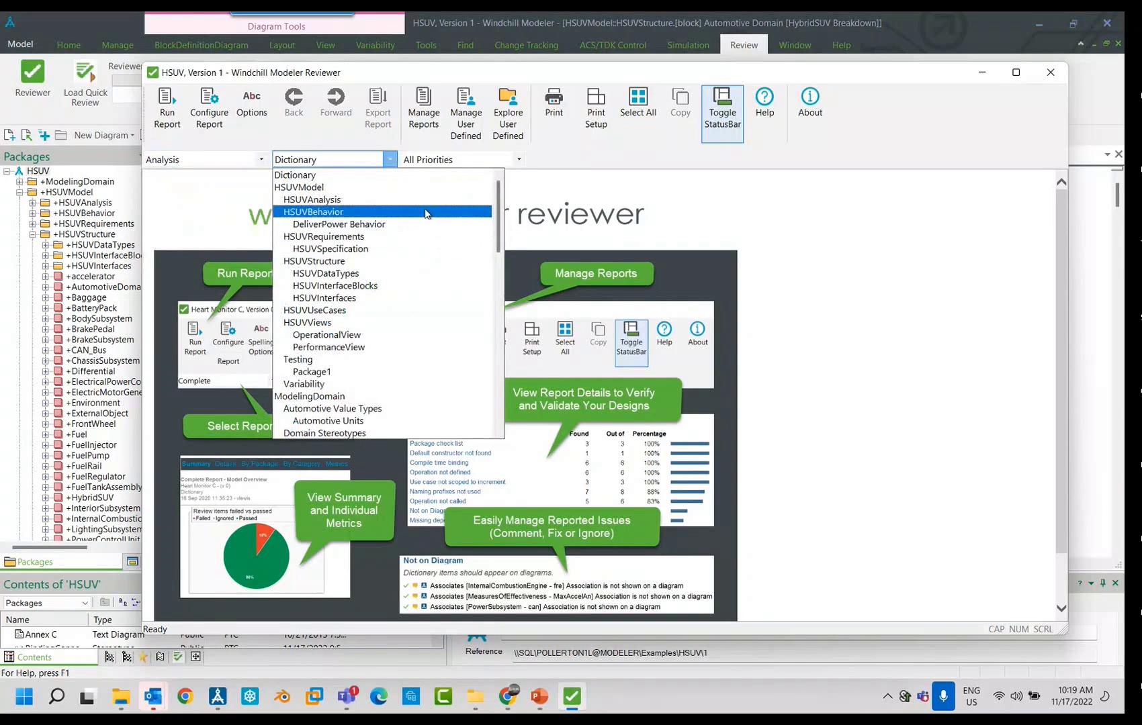
left_click(421, 176)
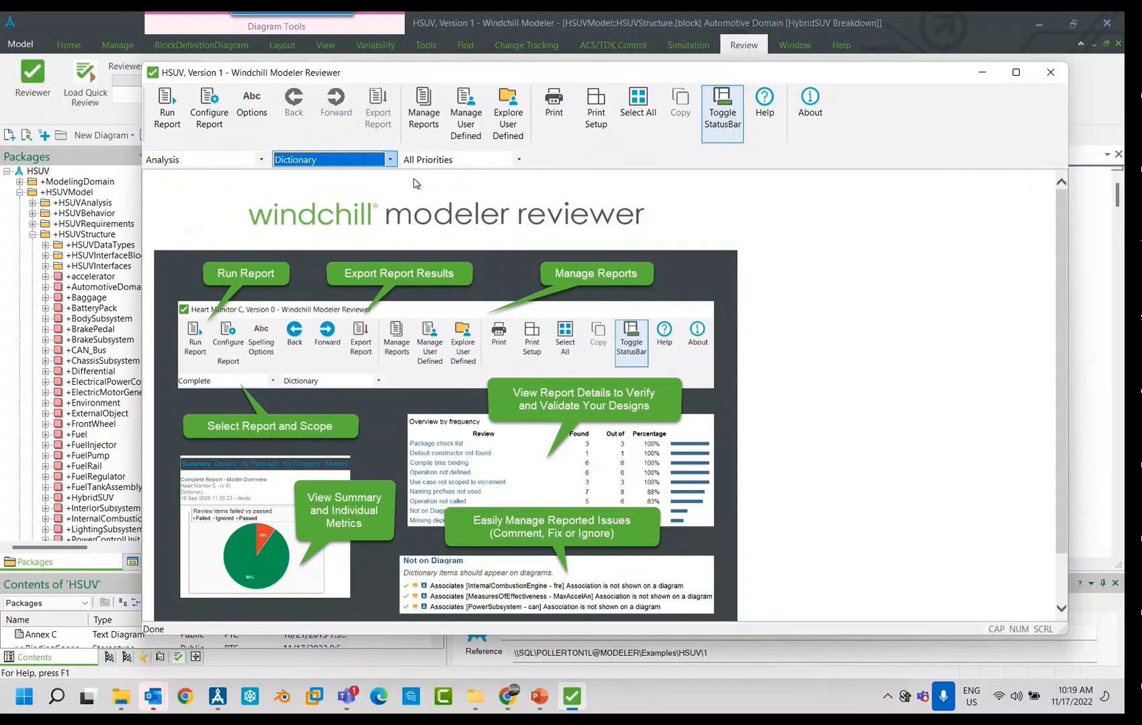
left_click(517, 160)
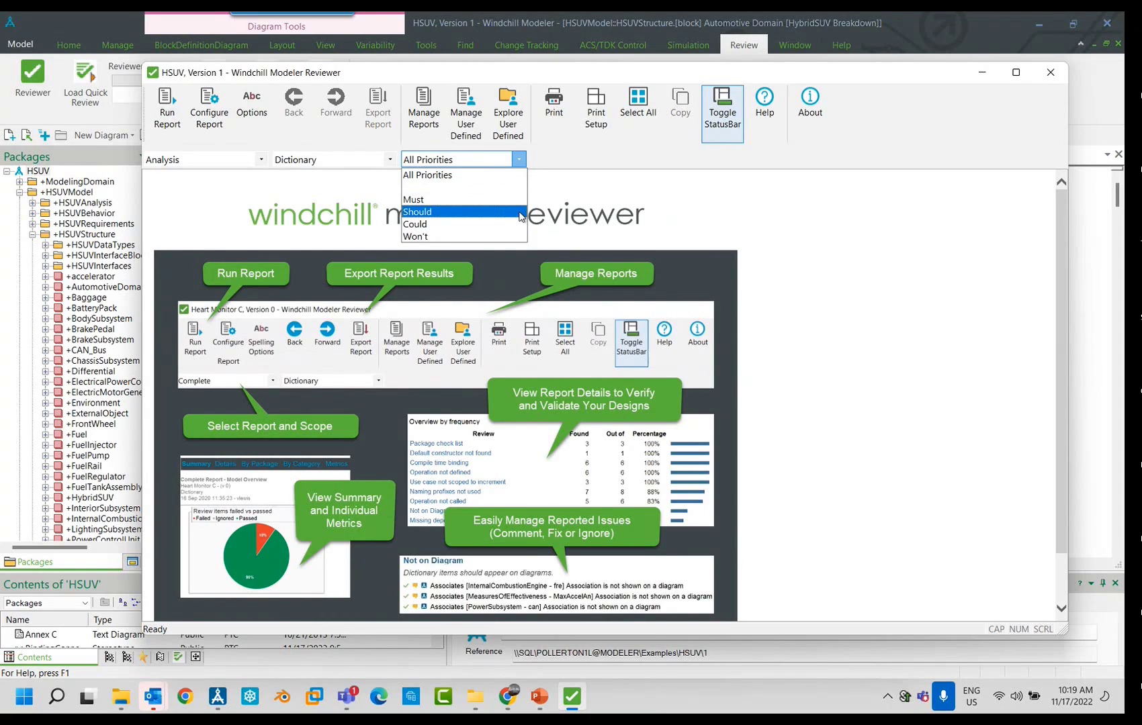
left_click(521, 175)
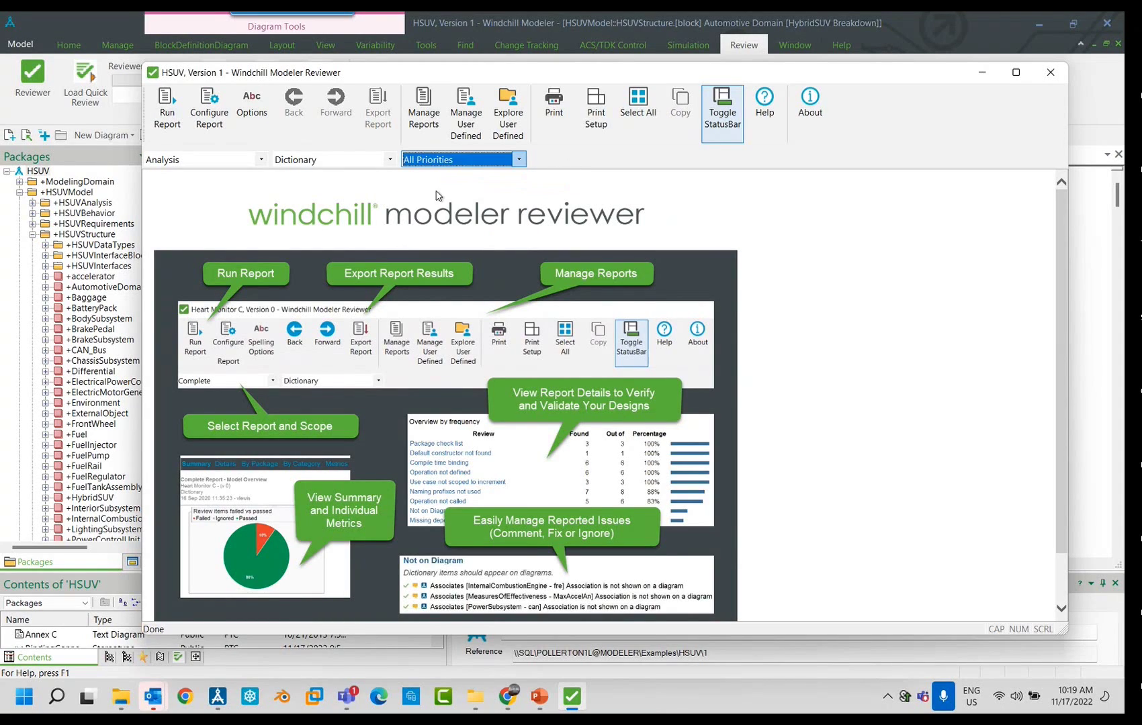
left_click(168, 108)
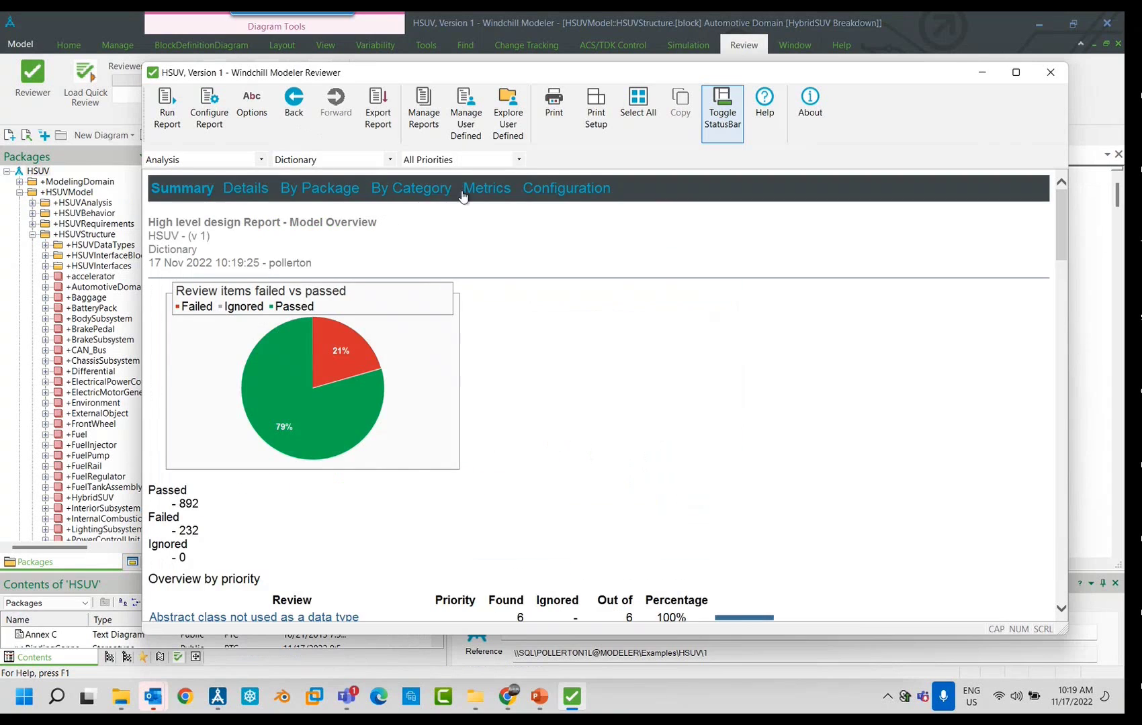
Examine the report summary: its title, model, run date, failed versus passed chart, and the overview by priority.
left_click_drag(488, 75, 608, 114)
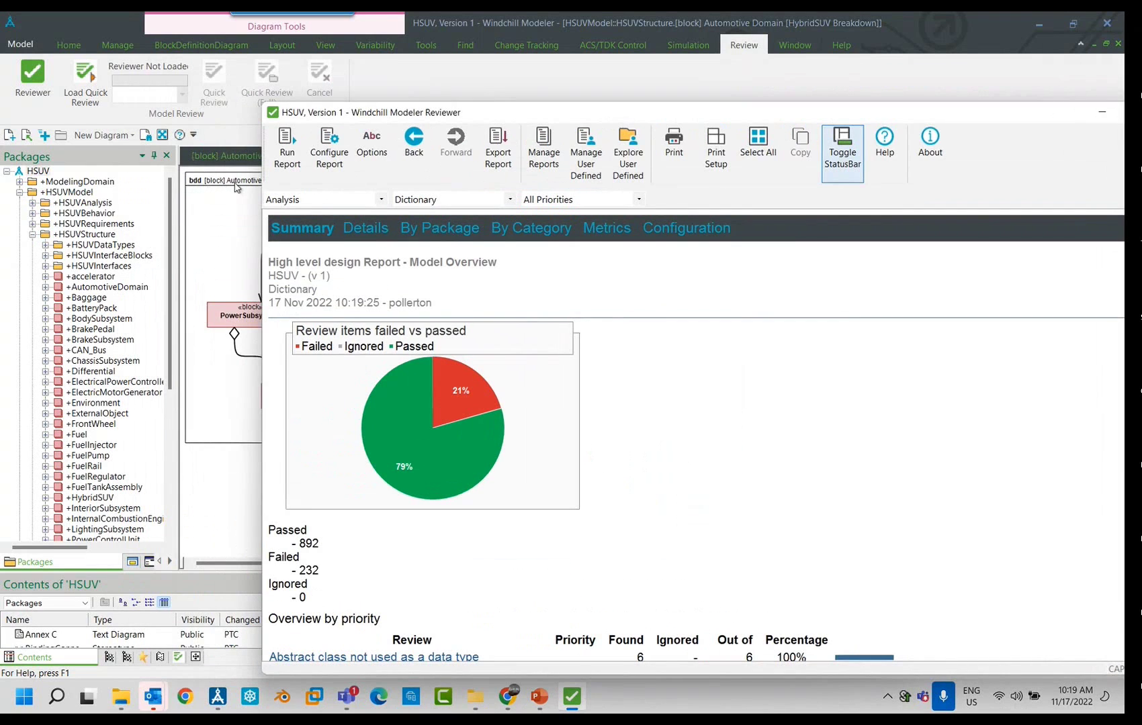
left_click_drag(269, 263, 401, 263)
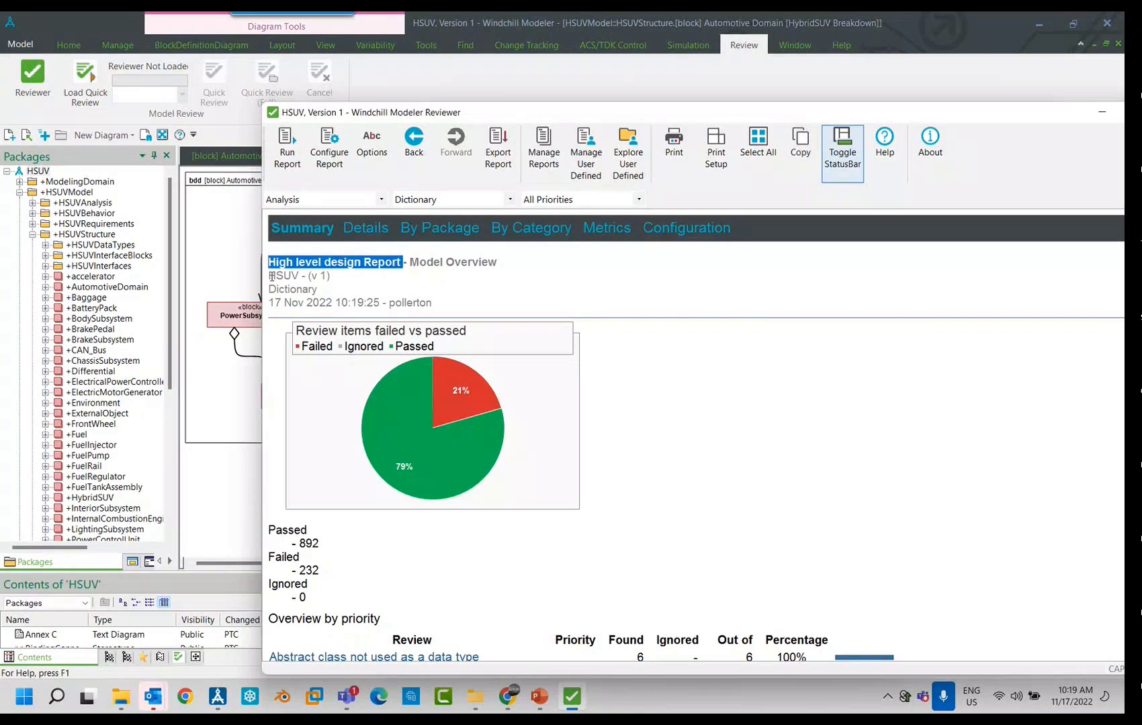
double_click(282, 276)
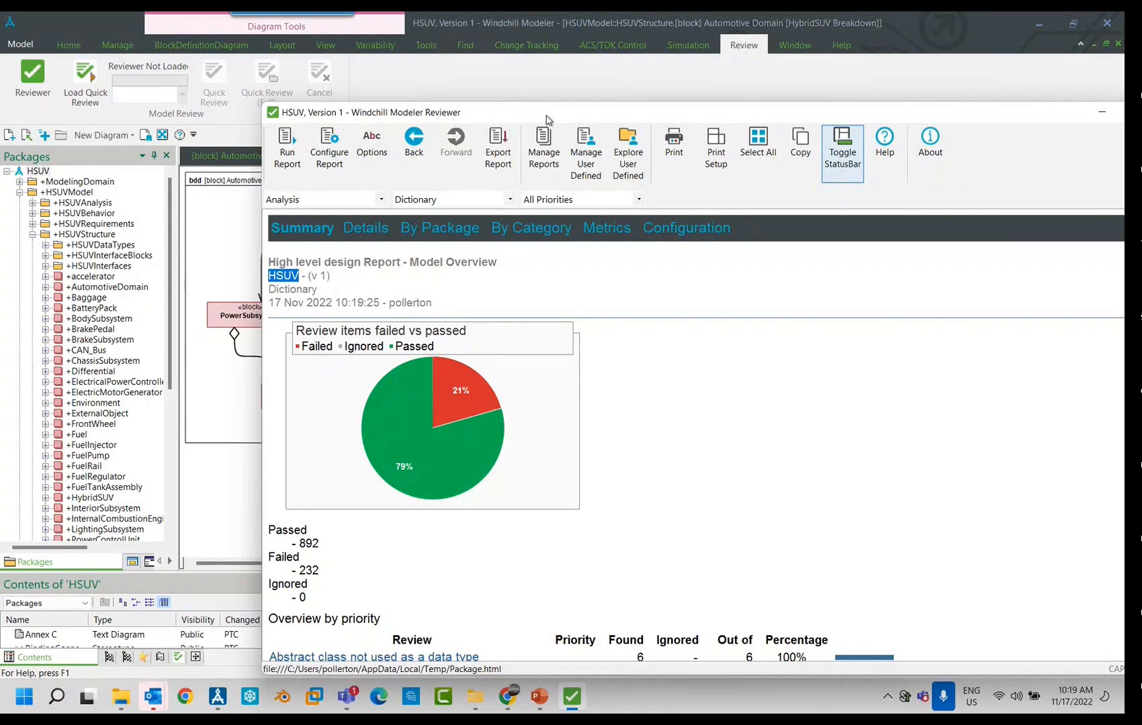
left_click_drag(550, 117, 493, 54)
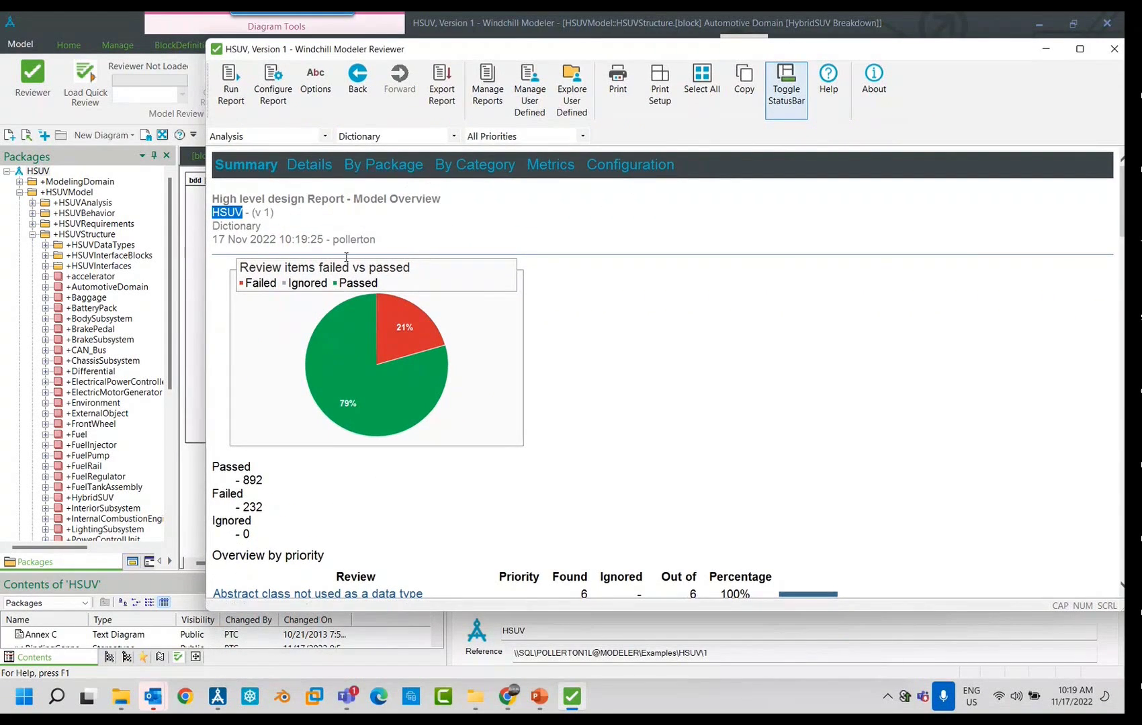
left_click_drag(215, 237, 380, 242)
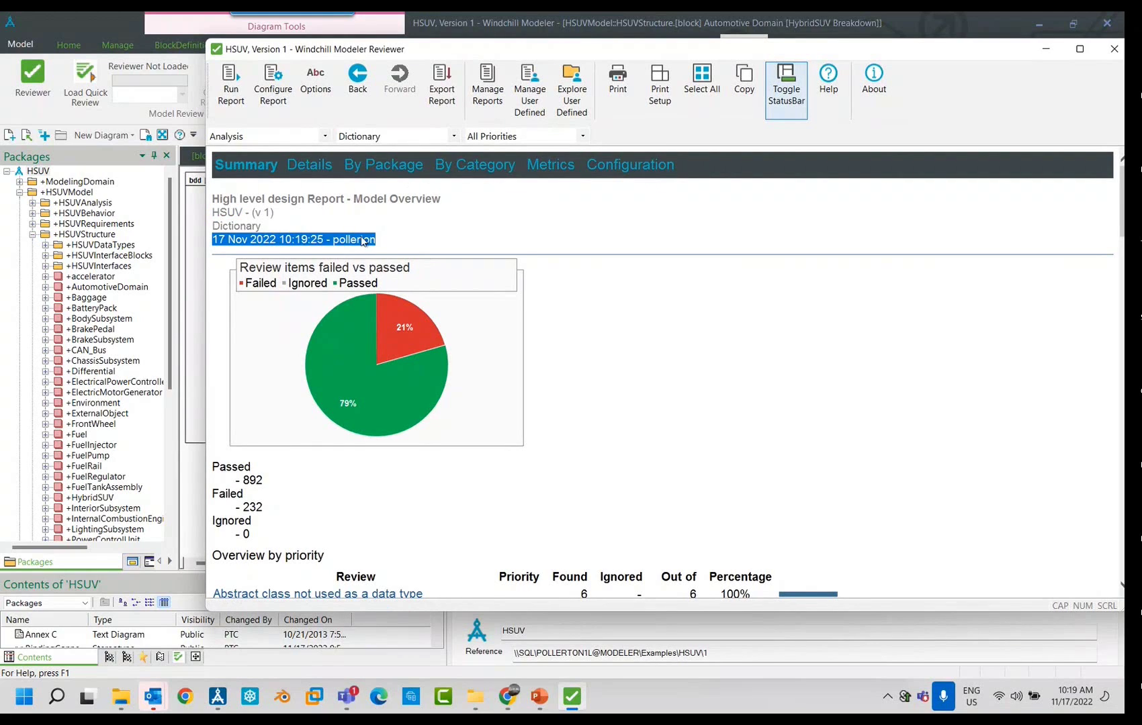
left_click(583, 325)
left_click_drag(713, 47, 693, 49)
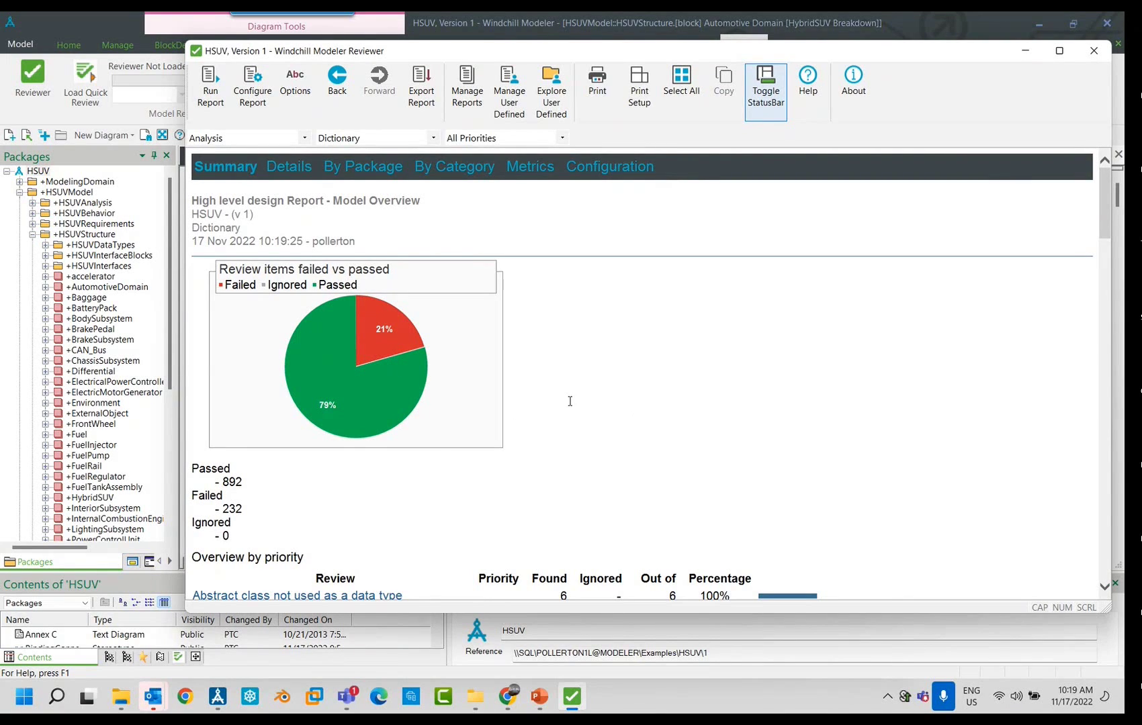
scroll(605, 390, "down", 5)
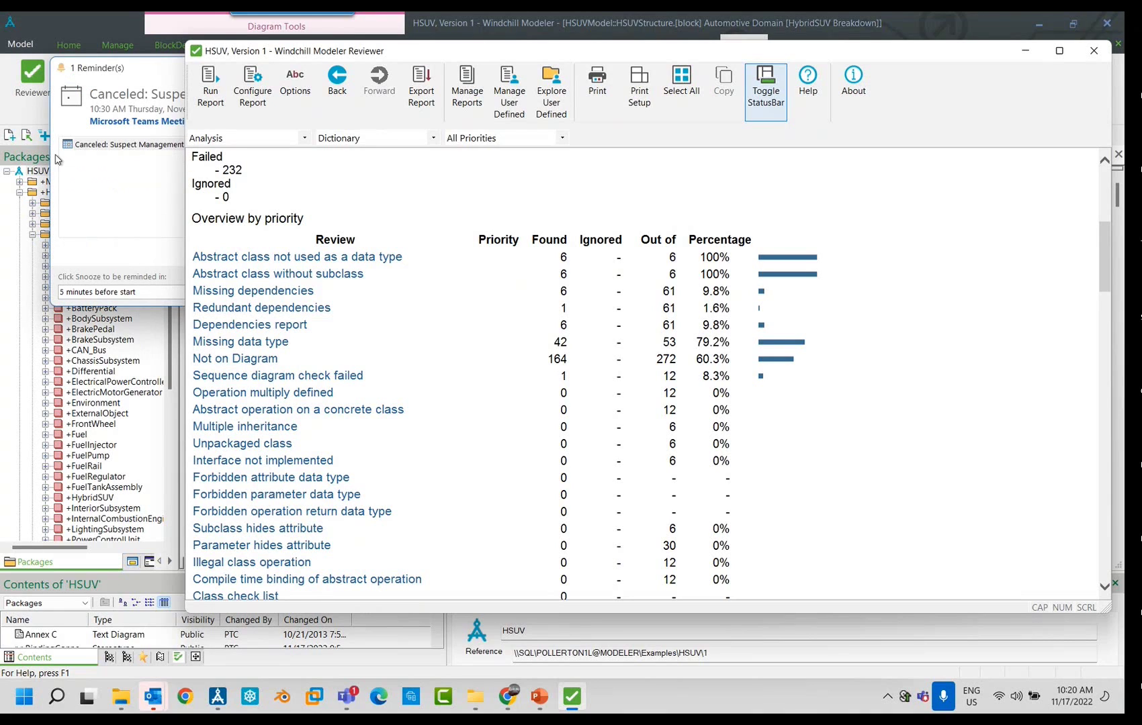
Dismiss the calendar reminder and bring the review report back in front of the model window.
left_click(117, 86)
left_click(376, 74)
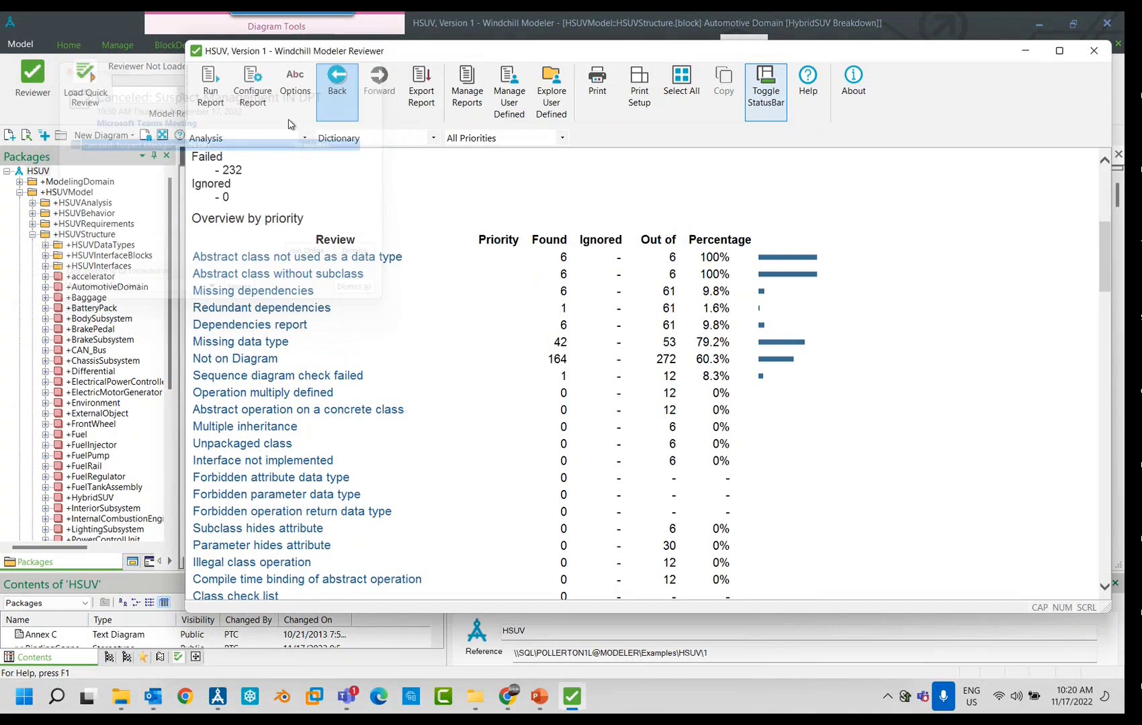
left_click(111, 156)
left_click(99, 266)
left_click(107, 287)
left_click(104, 360)
left_click(92, 445)
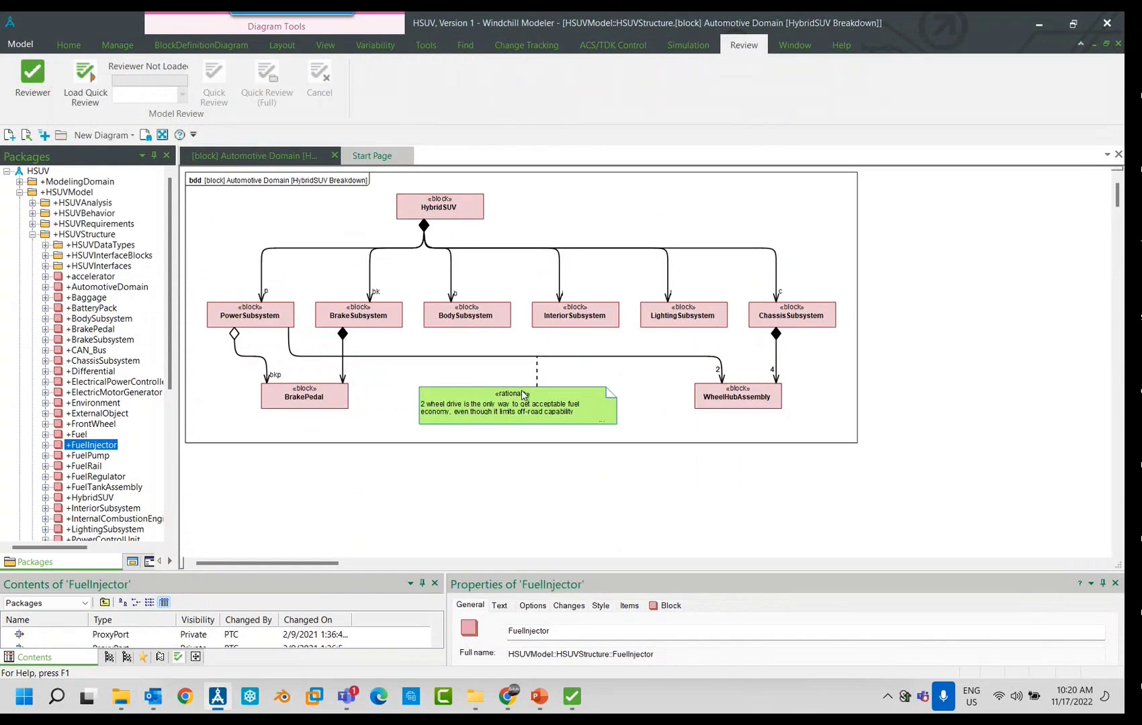
left_click(578, 702)
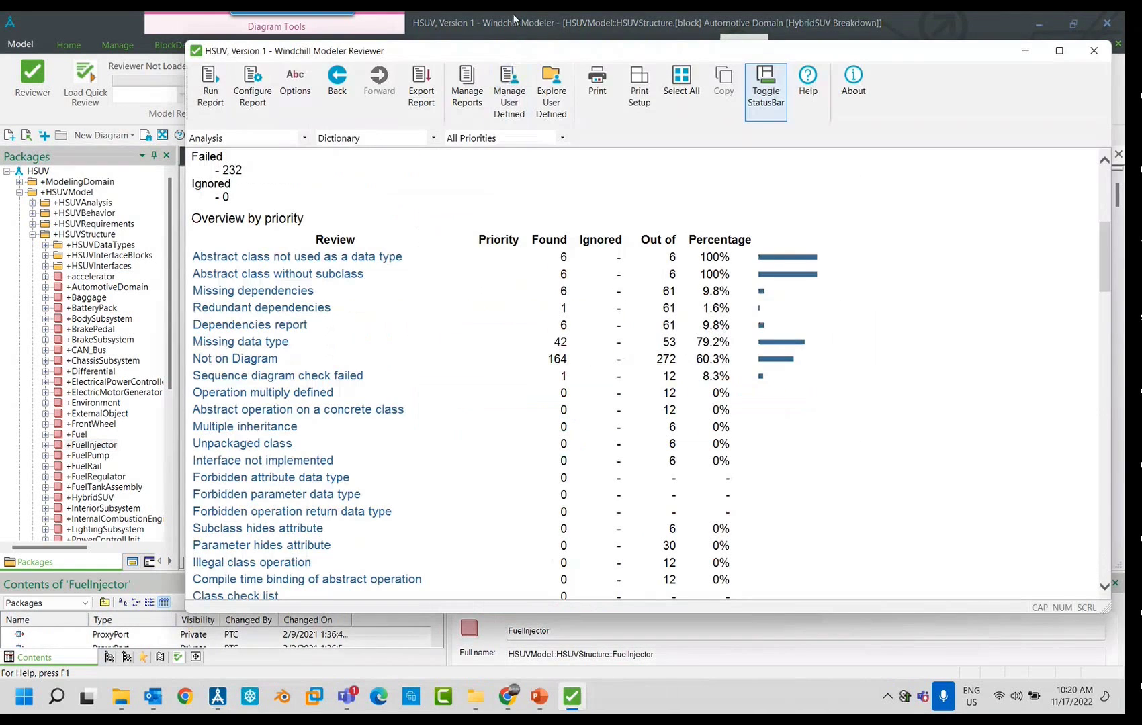
Open the Missing data type details from the overview and examine the listed Transmission attributes.
left_click_drag(531, 53, 563, 70)
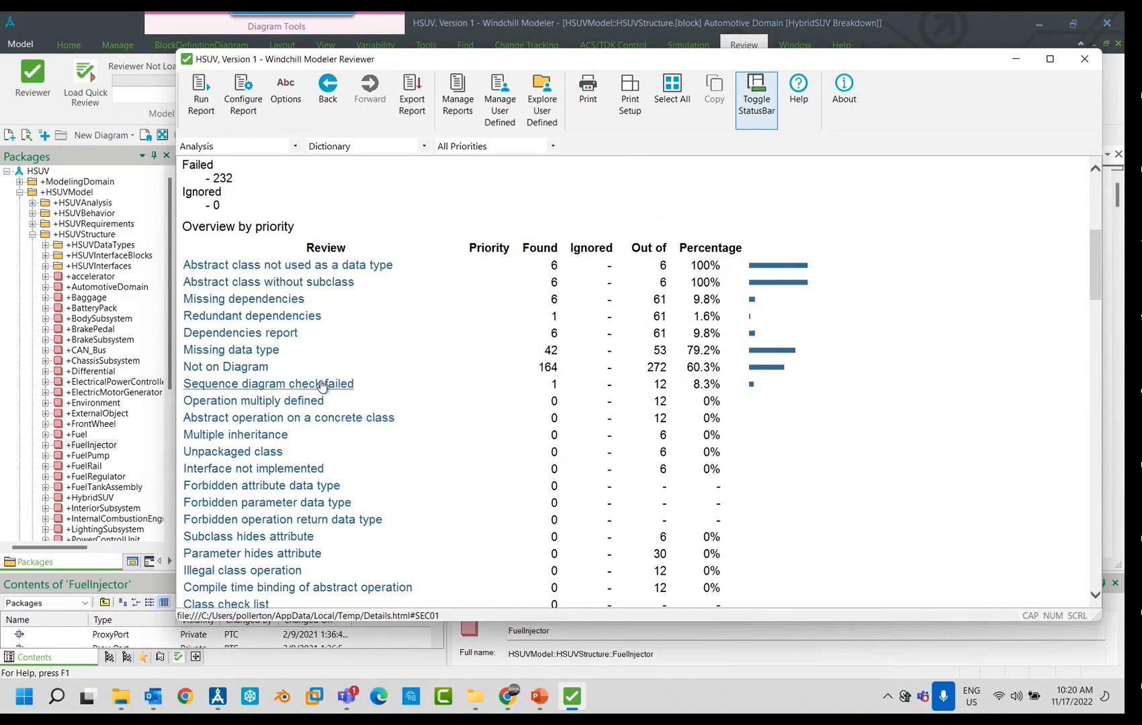
left_click(272, 352)
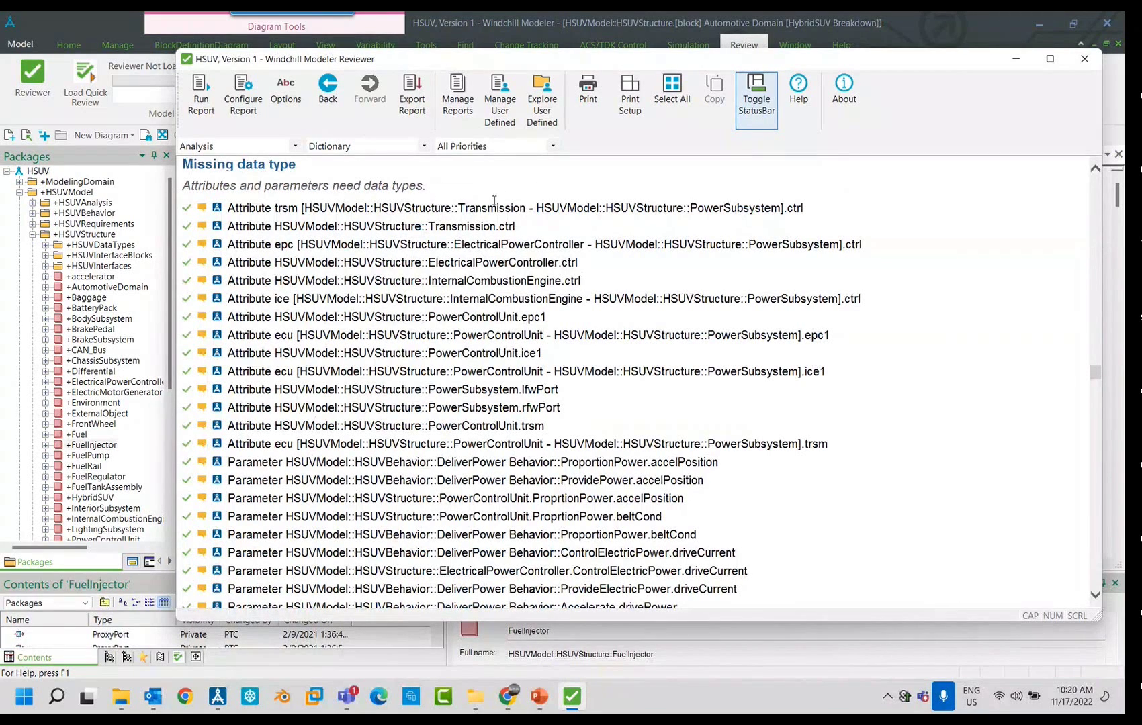
left_click_drag(232, 207, 809, 211)
left_click(236, 227)
left_click_drag(243, 227, 462, 227)
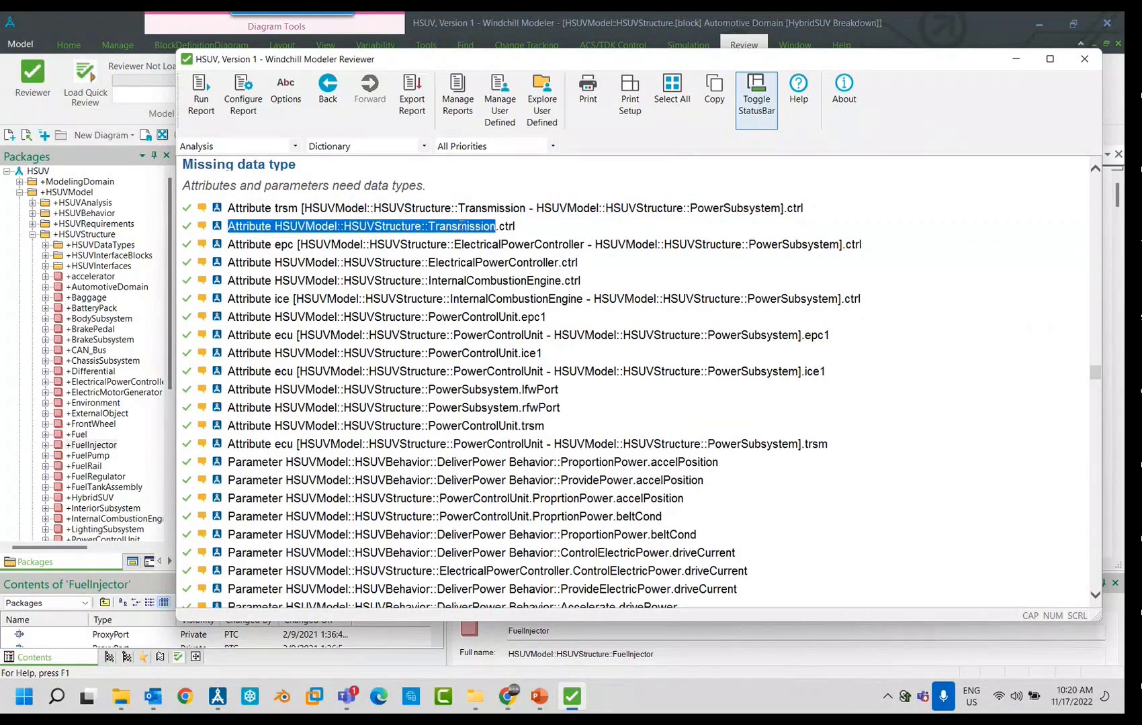
left_click(389, 232)
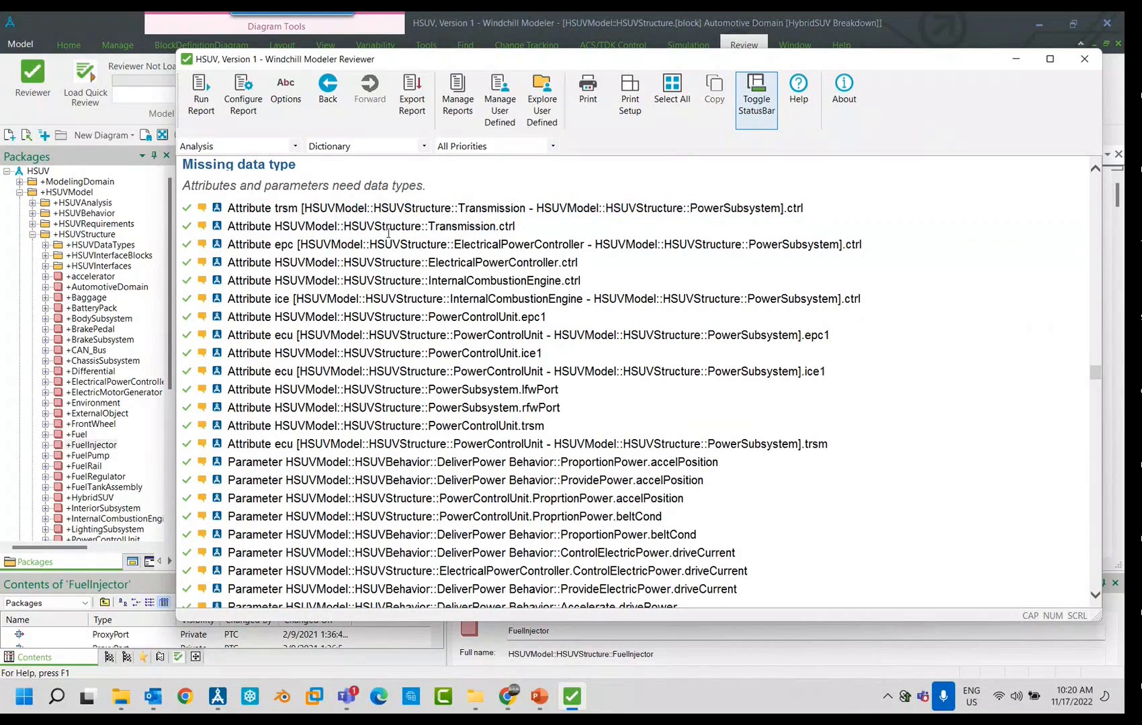
double_click(474, 227)
double_click(509, 228)
left_click(415, 260)
Exempt the first Missing data type item, attribute trsm, with the reason Checked and the comment "Its ok".
left_click(186, 211)
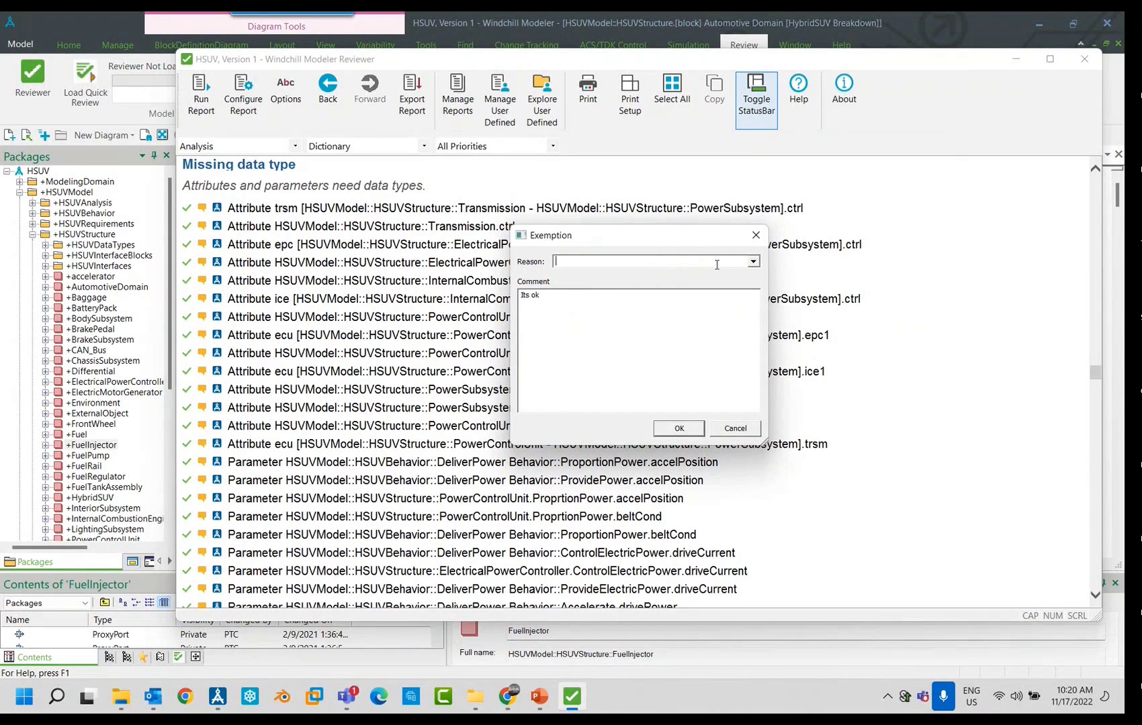
left_click(752, 262)
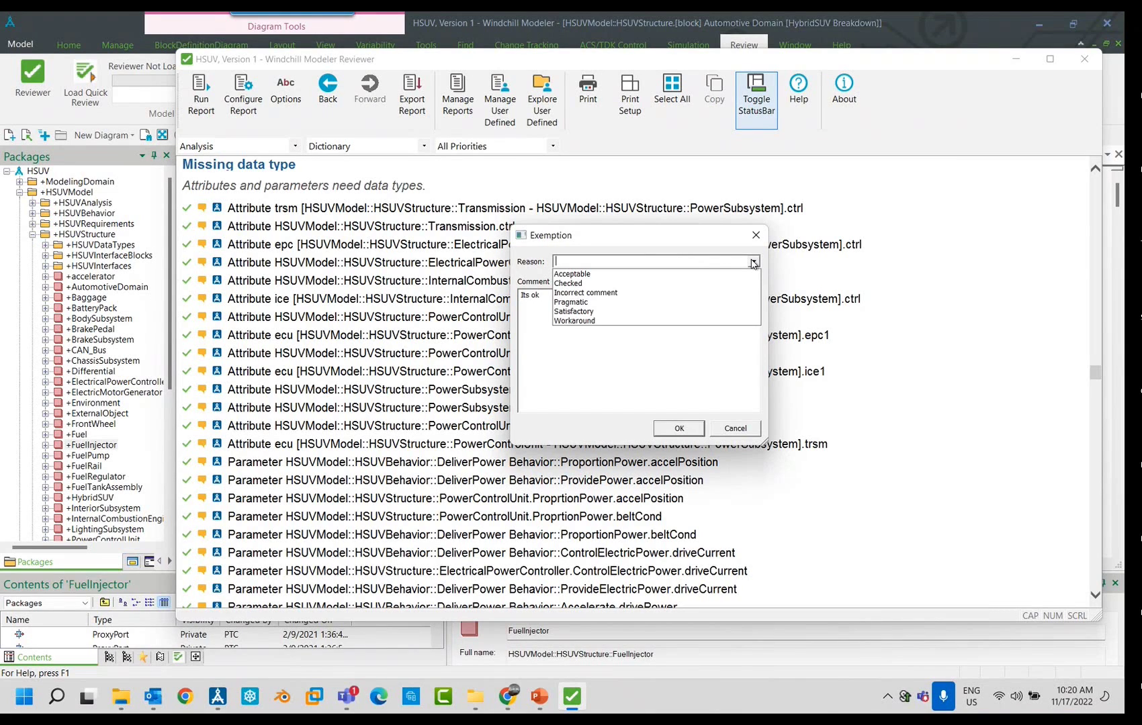
left_click(732, 283)
left_click(694, 431)
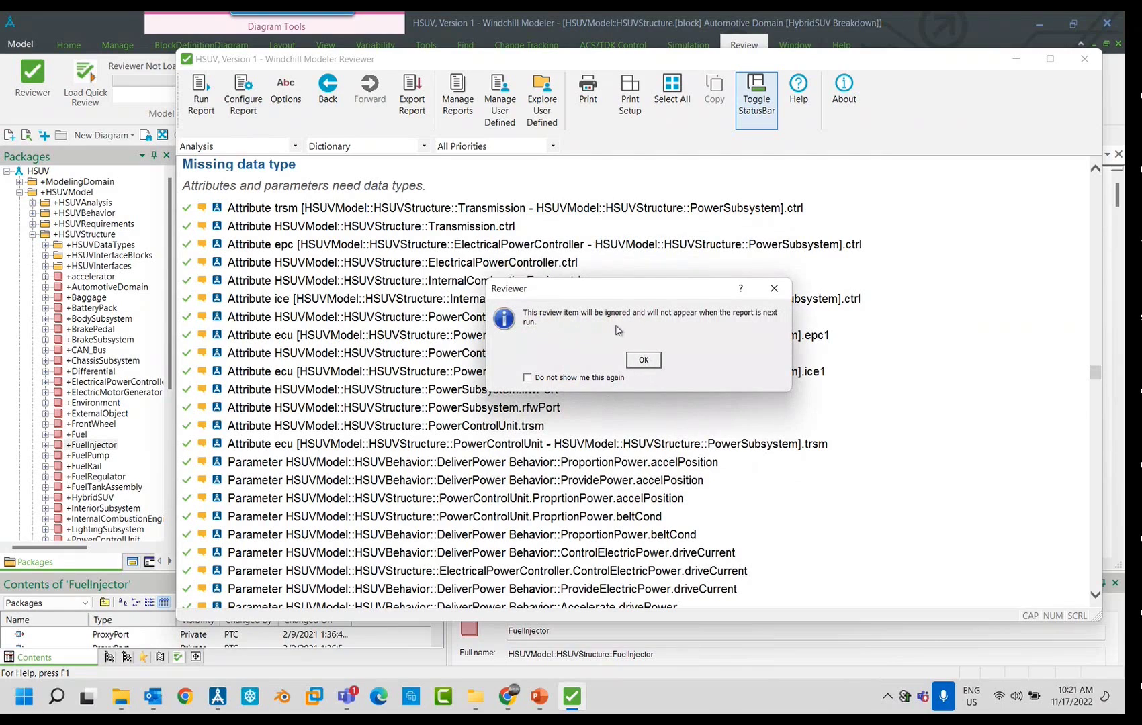
left_click(646, 361)
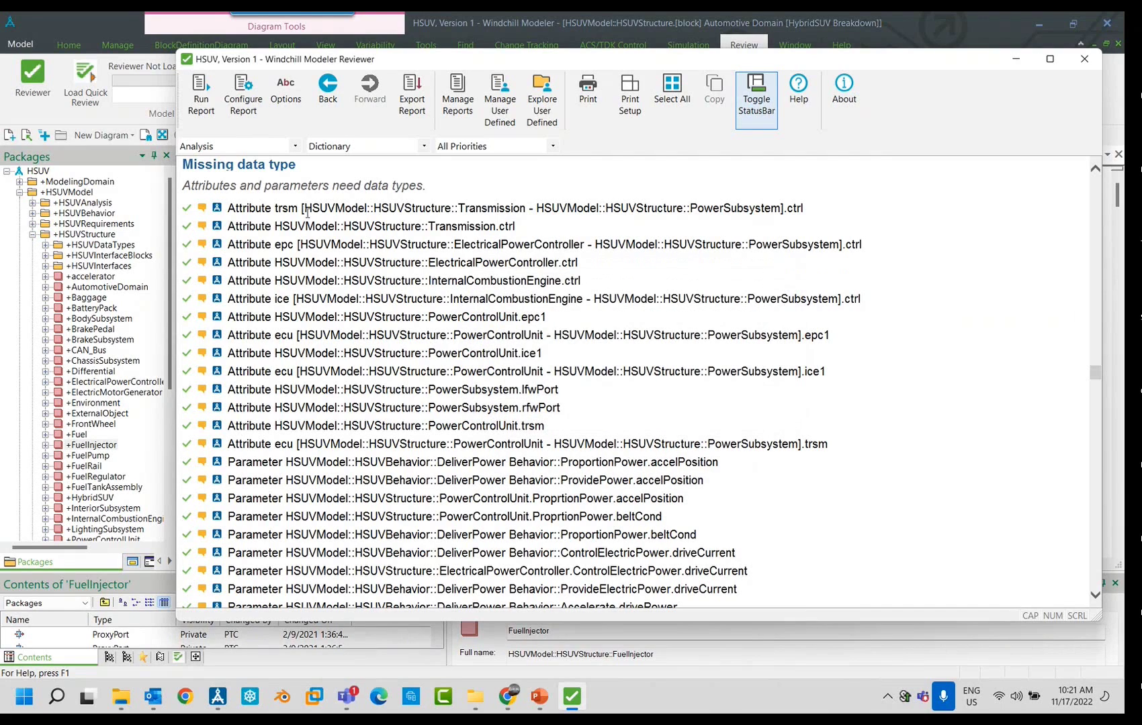
Add the comment "Need to double check this" to the PowerControlUnit.epc1 review item.
left_click(202, 317)
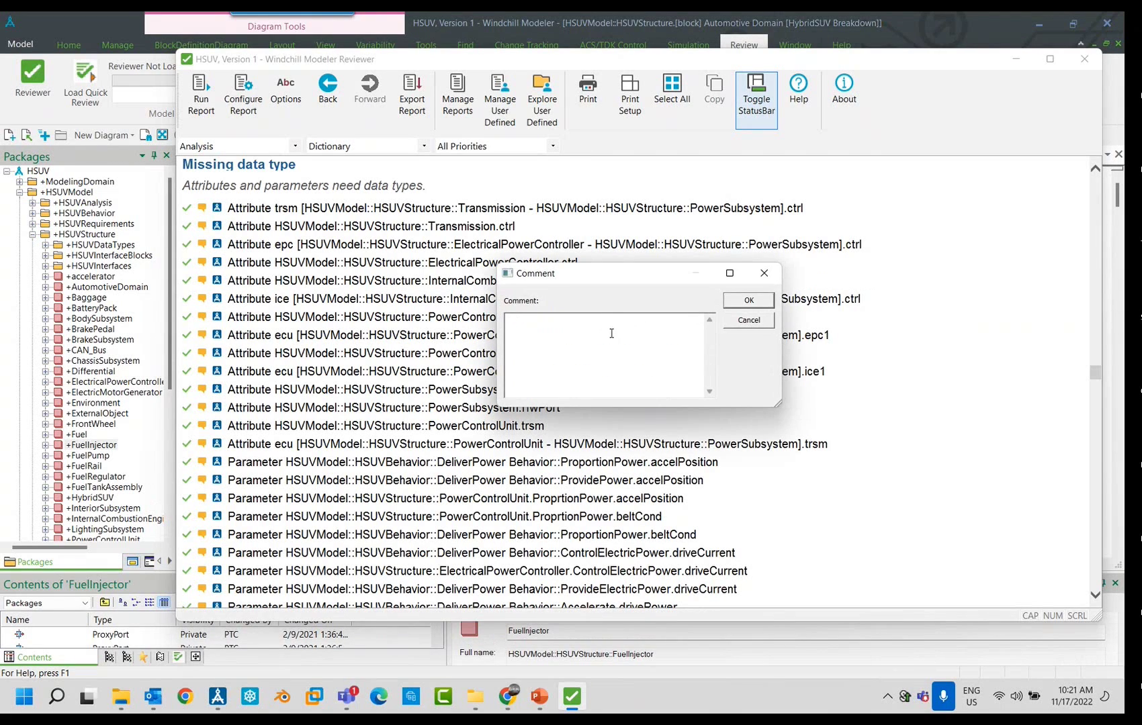
type("Need to double check this")
left_click(724, 302)
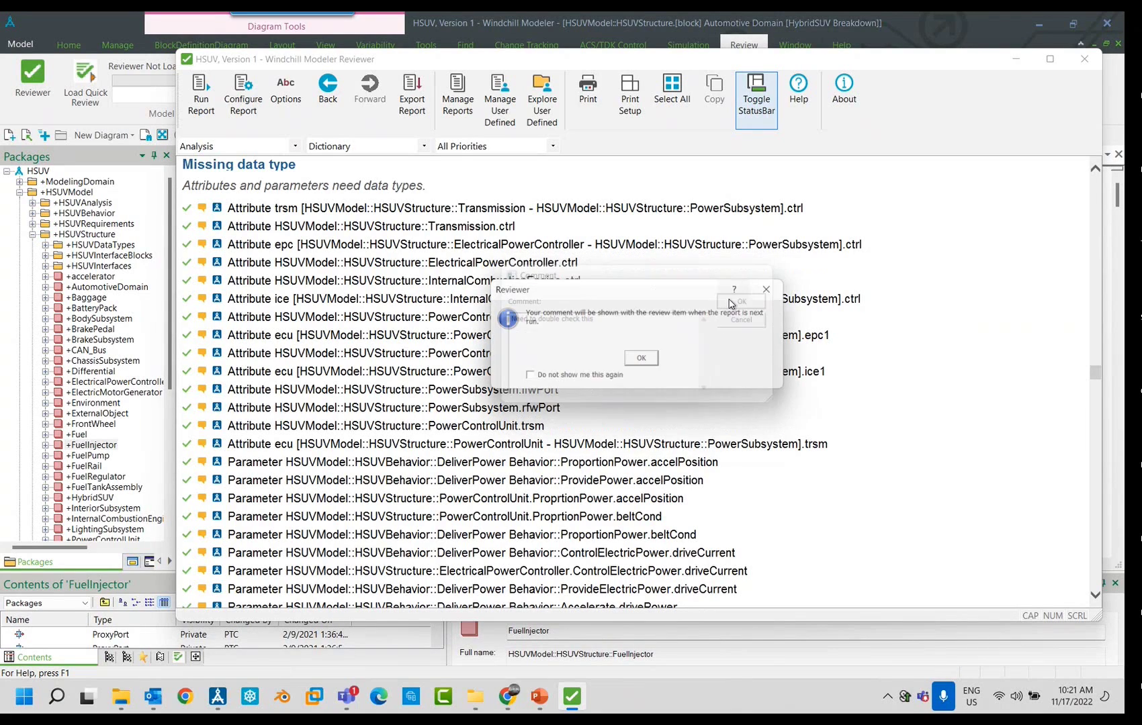
left_click(643, 359)
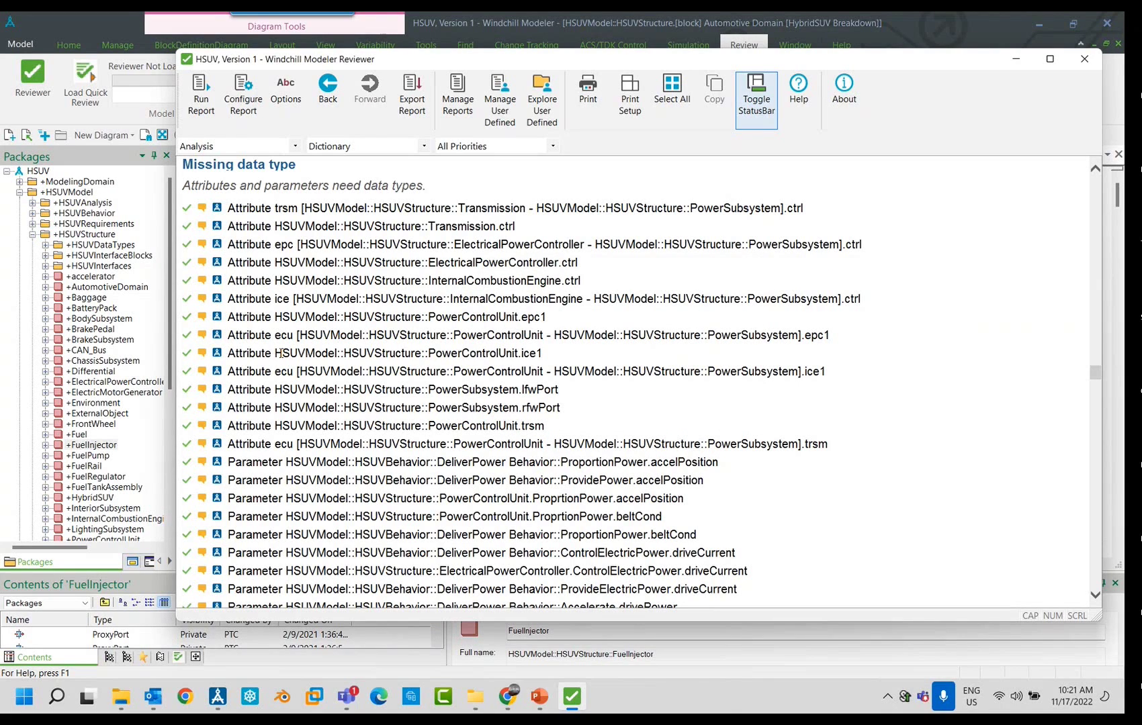
Locate the reported PowerSubsystem.lfwPort attribute in the model and select it there for editing.
left_click(217, 394)
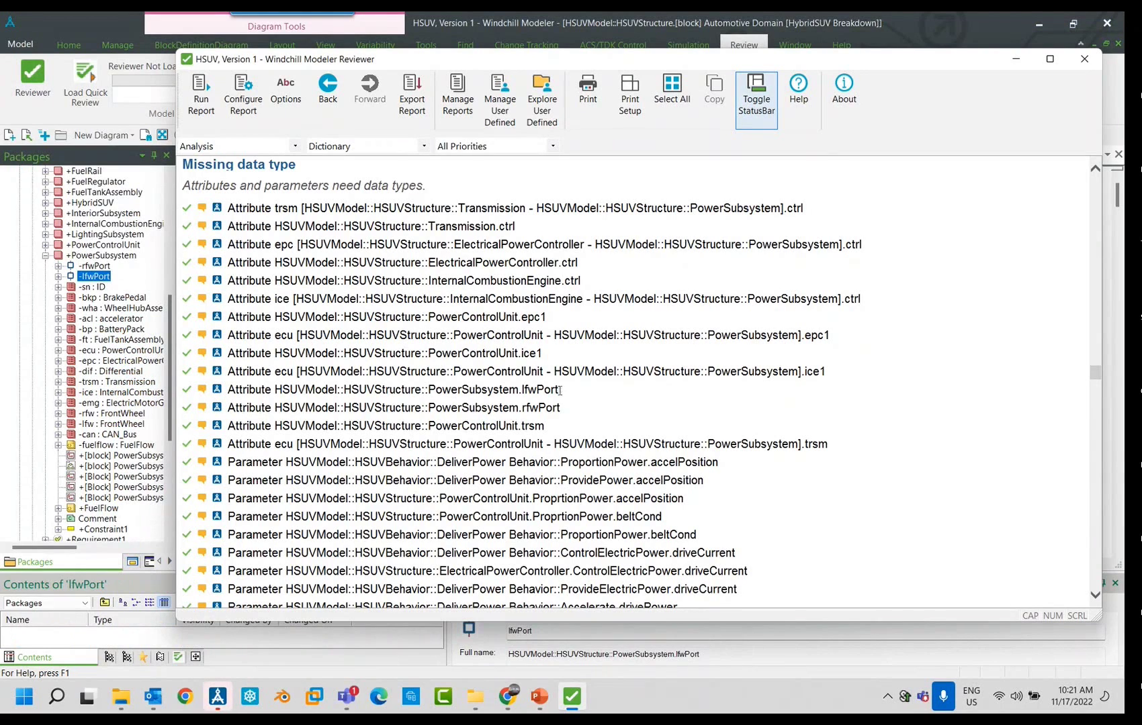
left_click_drag(561, 391, 521, 391)
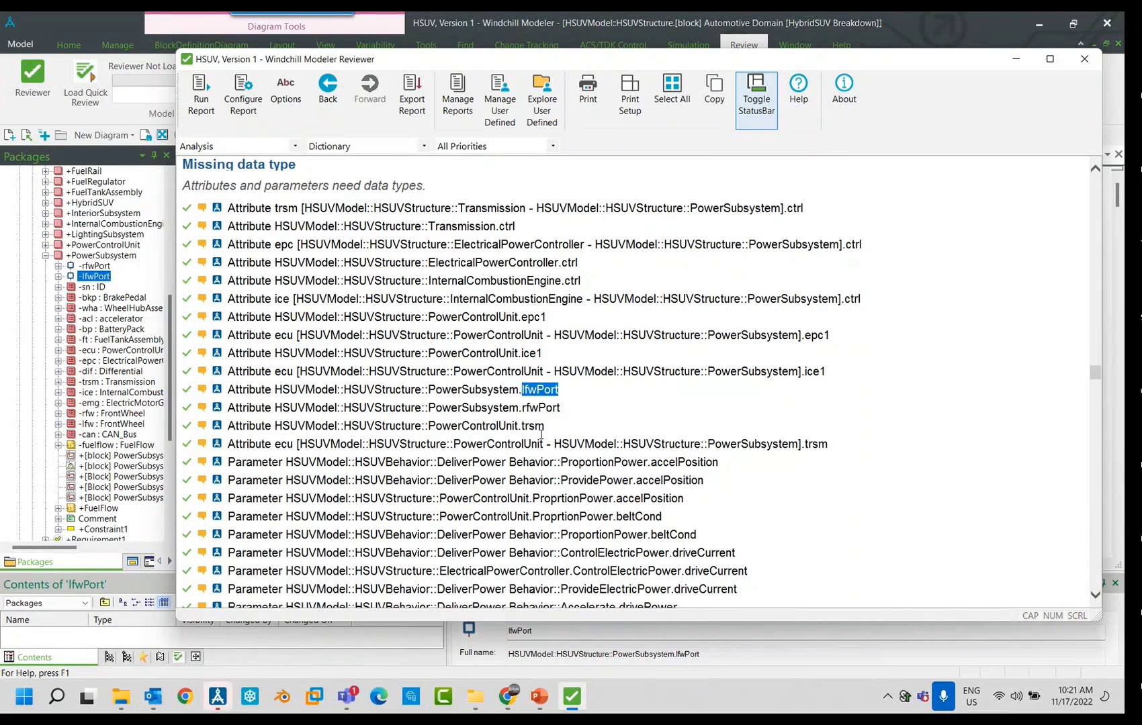
left_click(98, 277)
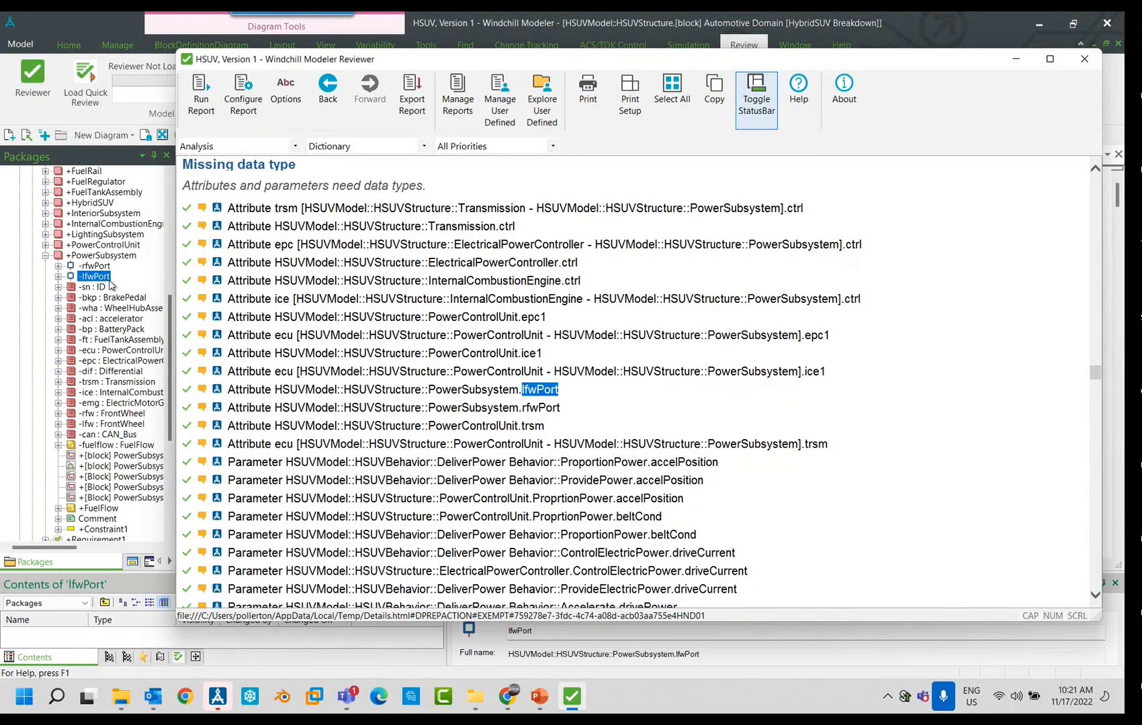
left_click(90, 277)
left_click(71, 279)
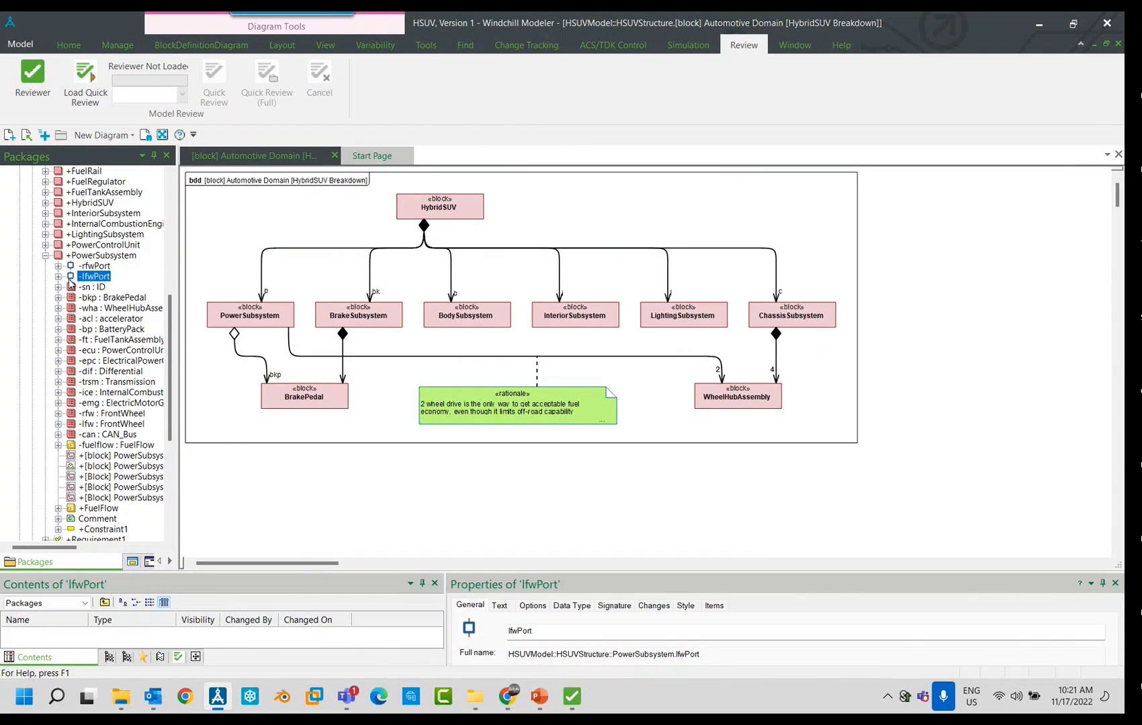
Set the data type of the lfwPort attribute to the existing basic type Integer.
left_click(575, 607)
left_click_drag(586, 574, 583, 491)
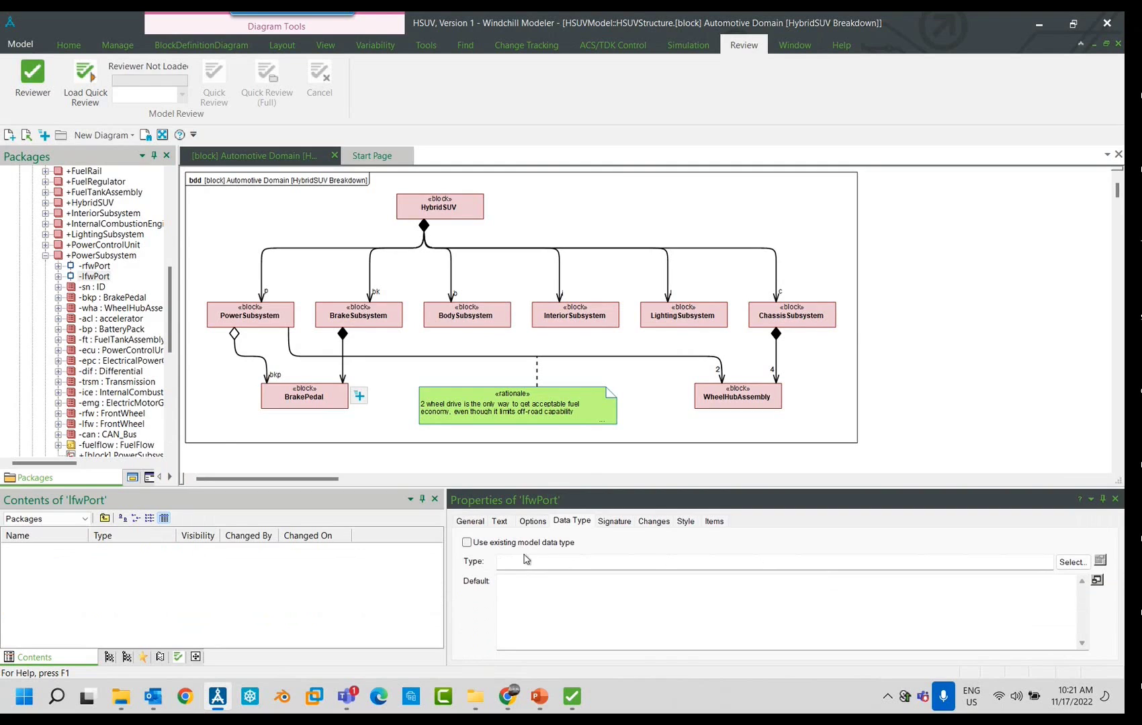
left_click_drag(495, 488, 495, 523)
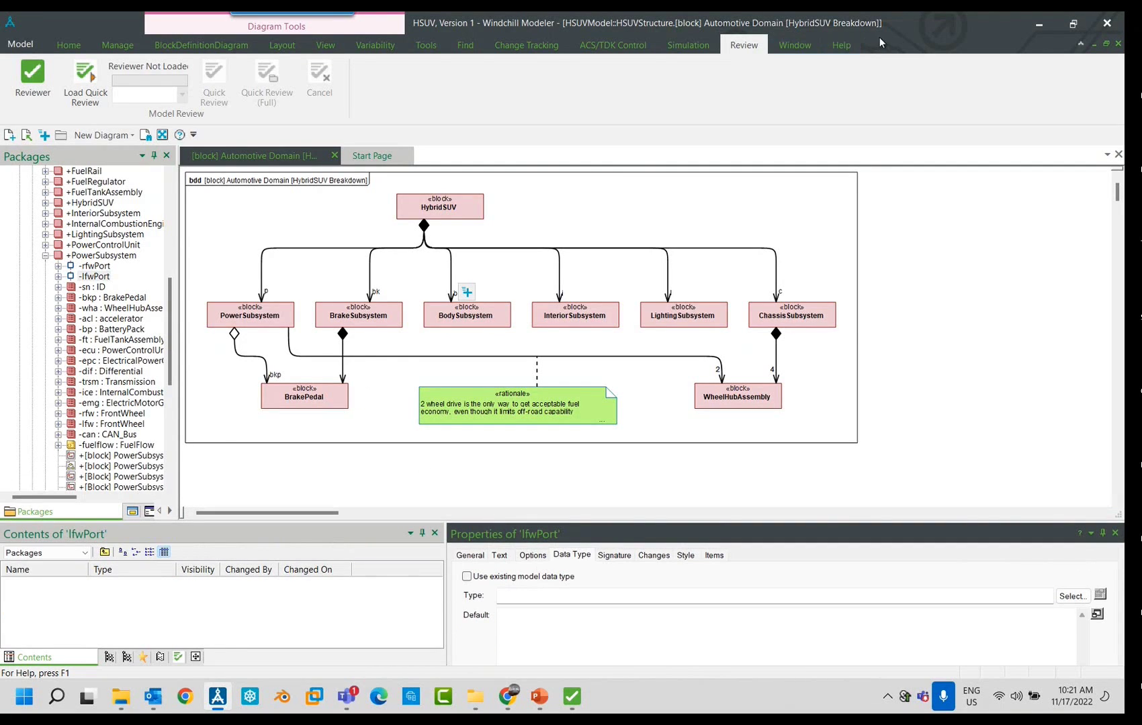
left_click(1072, 596)
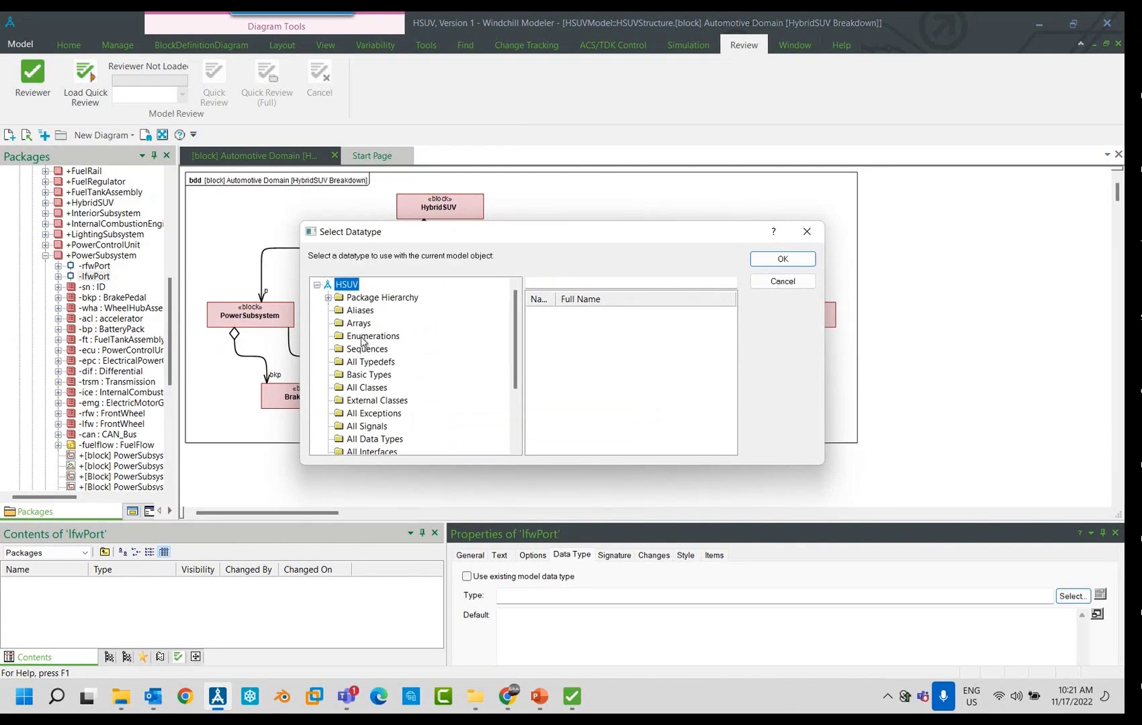
left_click(370, 376)
left_click(550, 329)
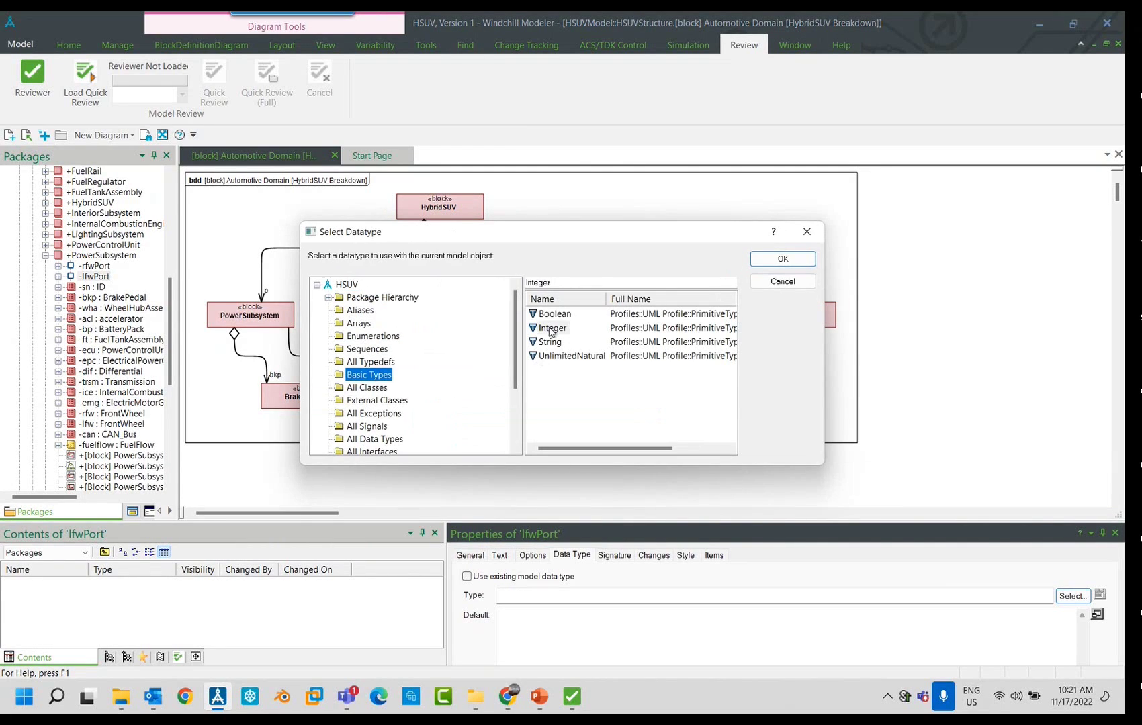
left_click(782, 261)
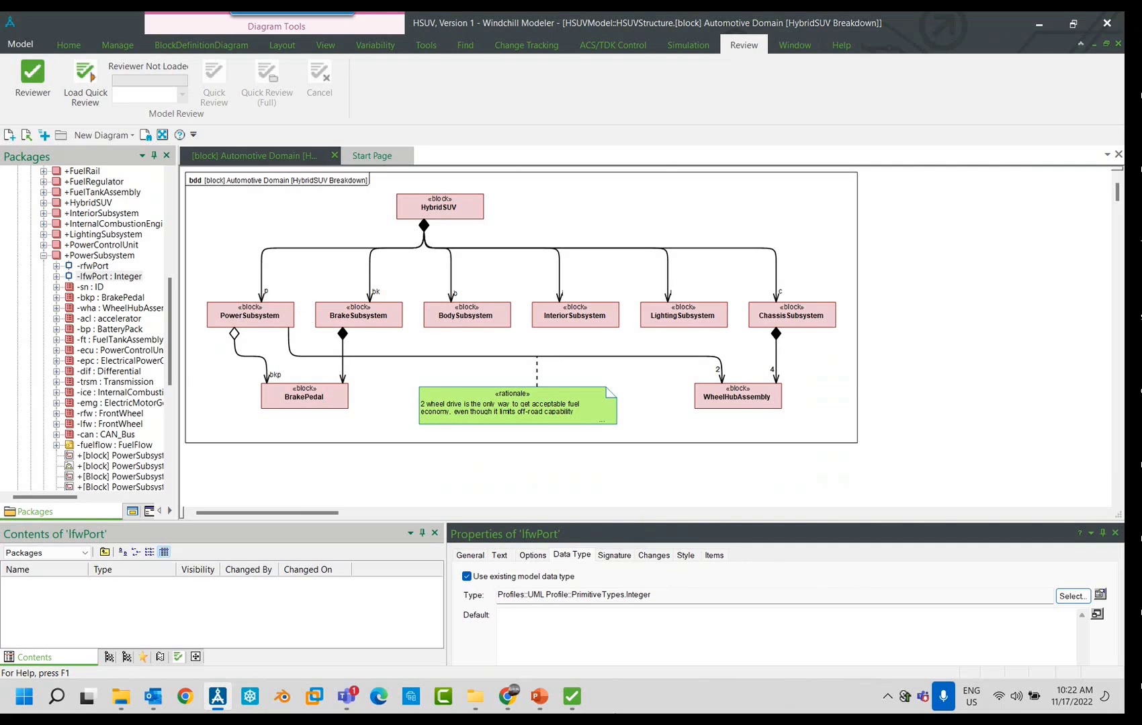
Switch back to the Reviewer report and look through the remaining Missing data type and Missing dependencies details.
left_click(573, 696)
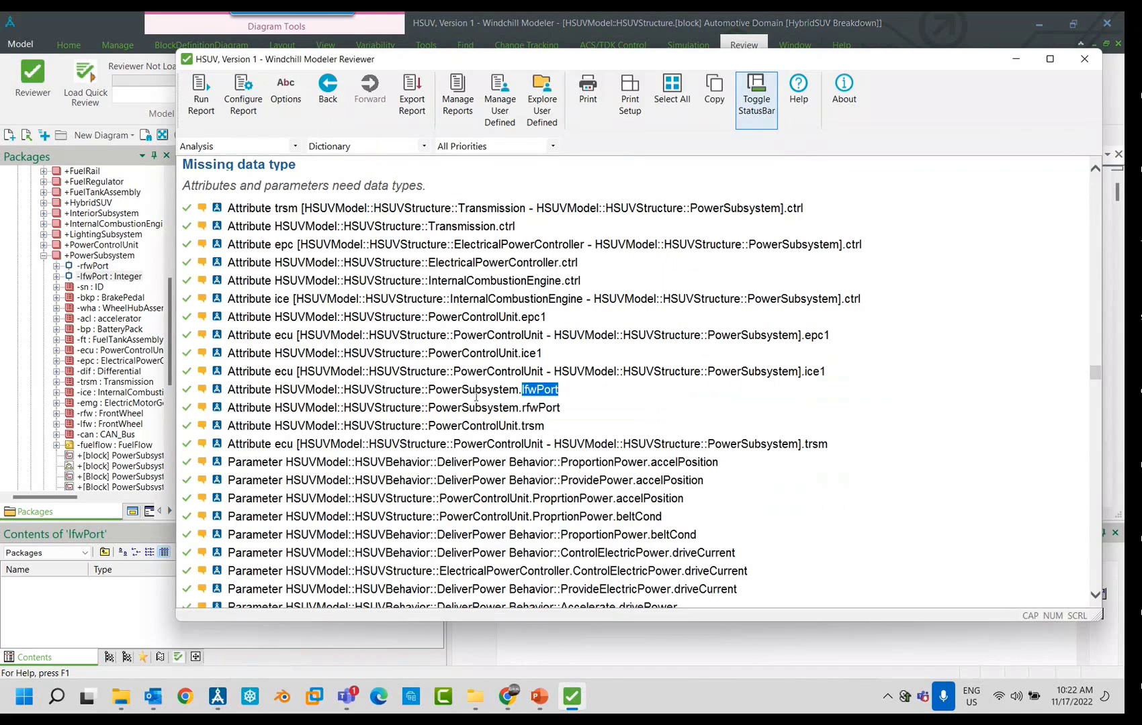
scroll(453, 389, "down", 10)
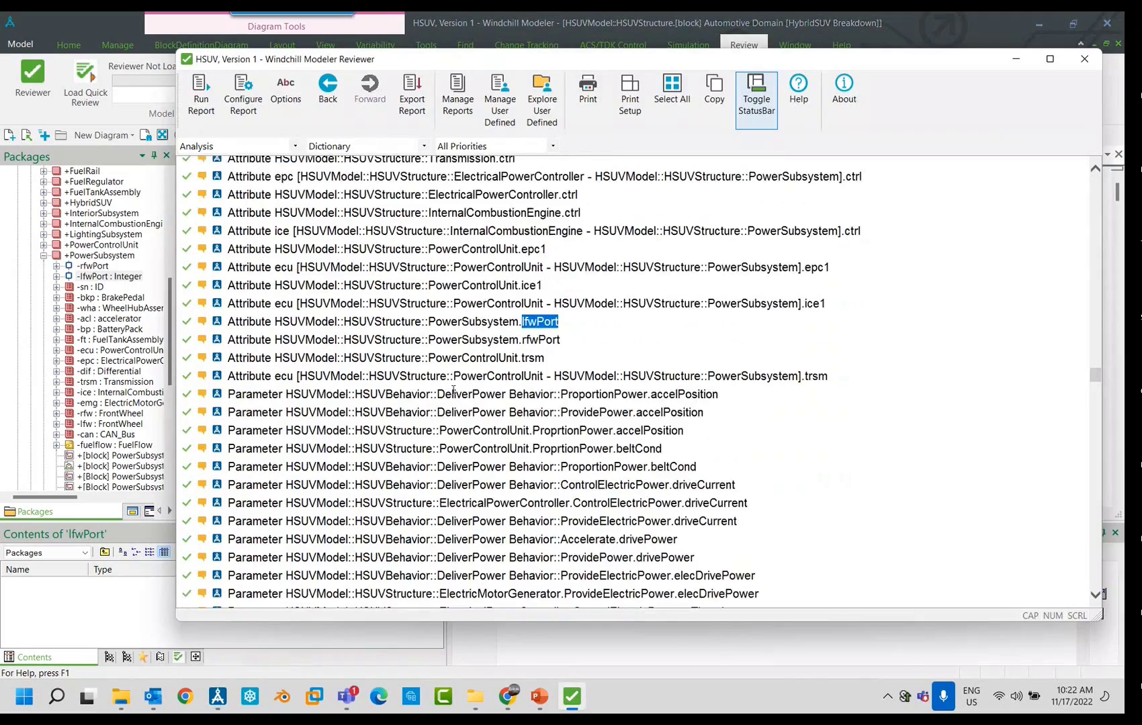
scroll(454, 389, "down", 2)
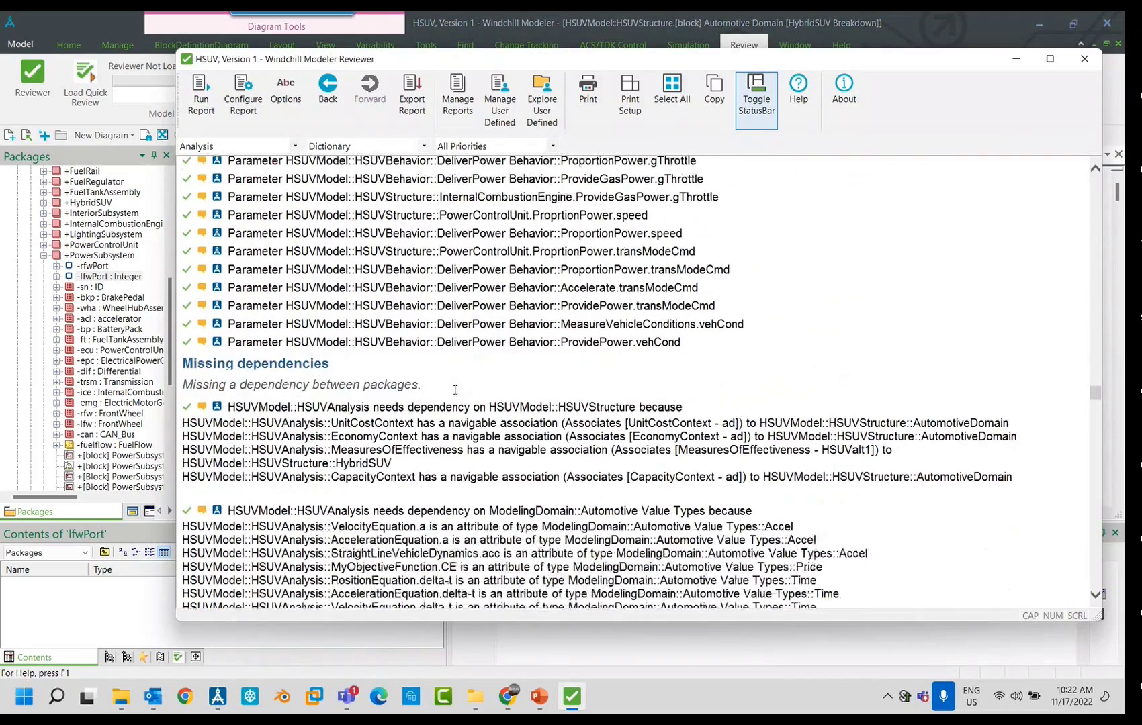
scroll(455, 390, "down", 3)
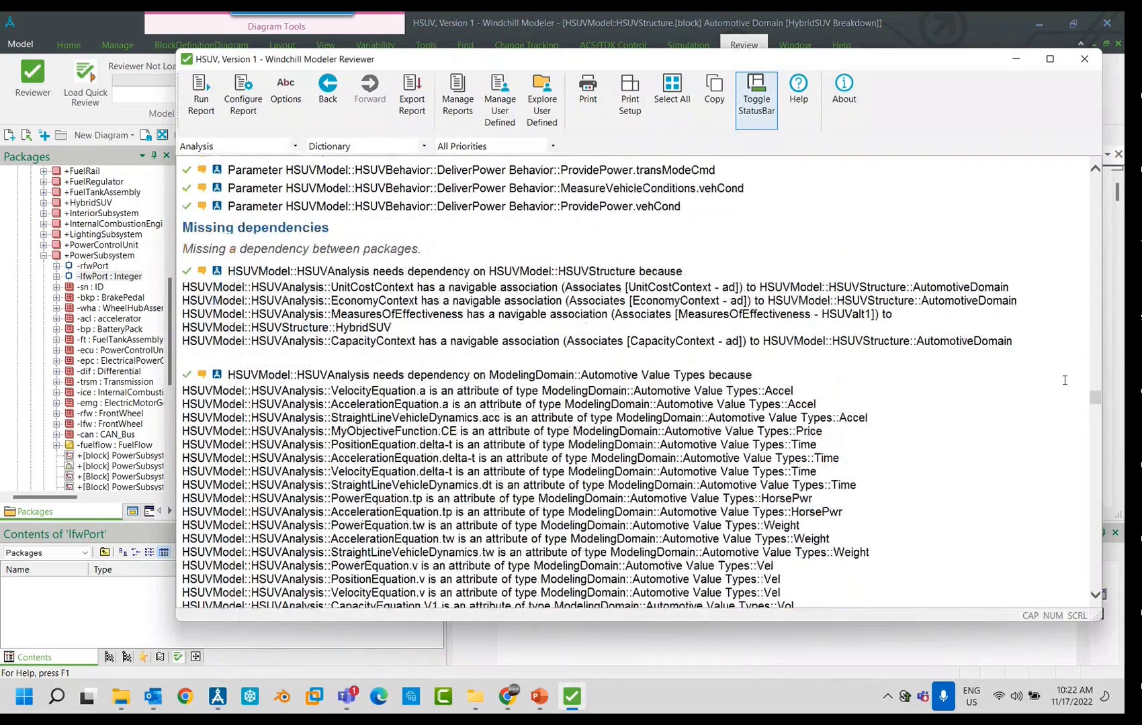
left_click_drag(1094, 399, 1094, 173)
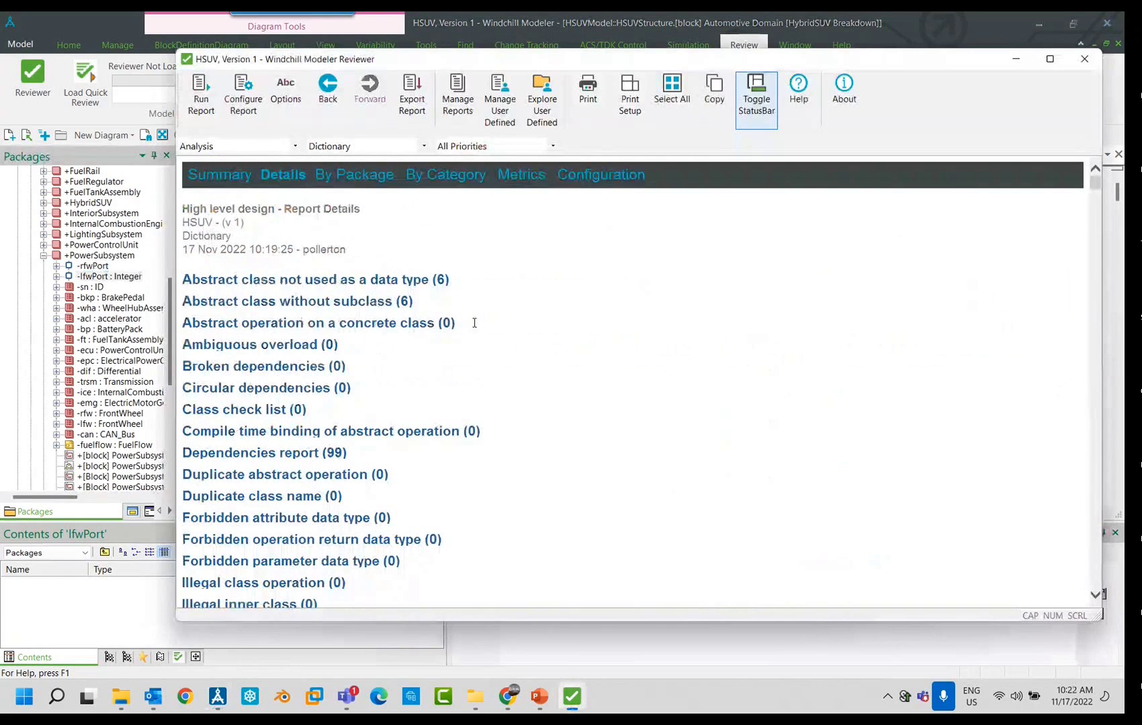
Open the report's Summary and examine the overviews by priority and by review type.
left_click(243, 178)
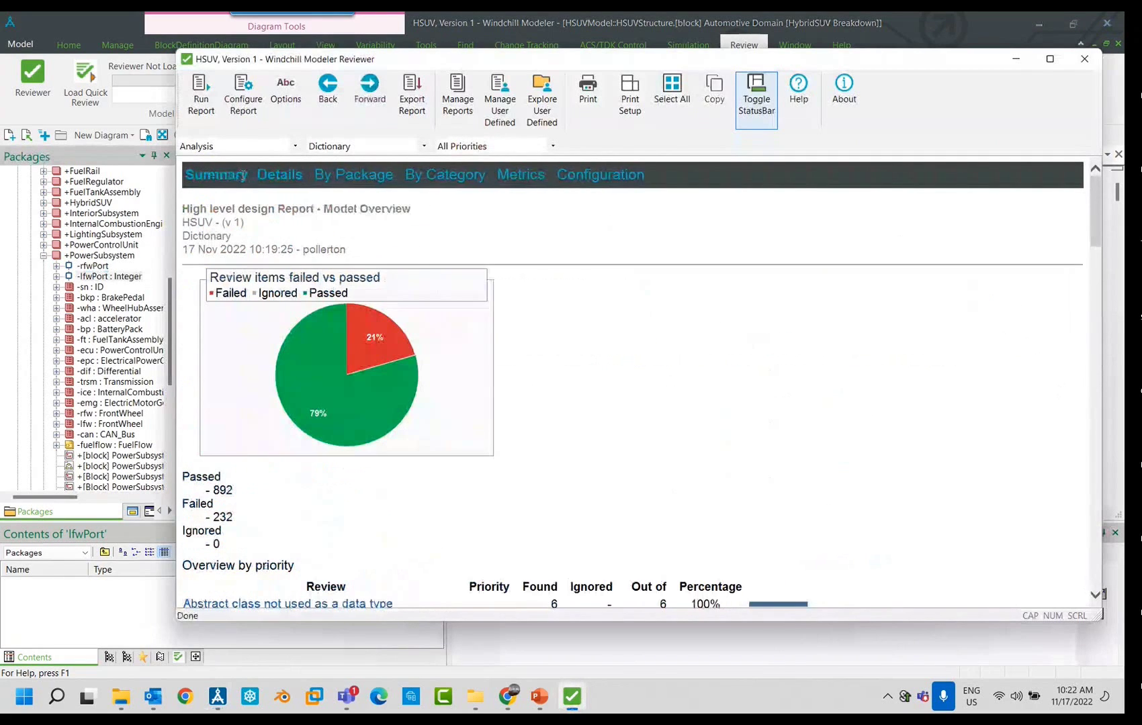
scroll(617, 344, "down", 8)
scroll(619, 356, "down", 7)
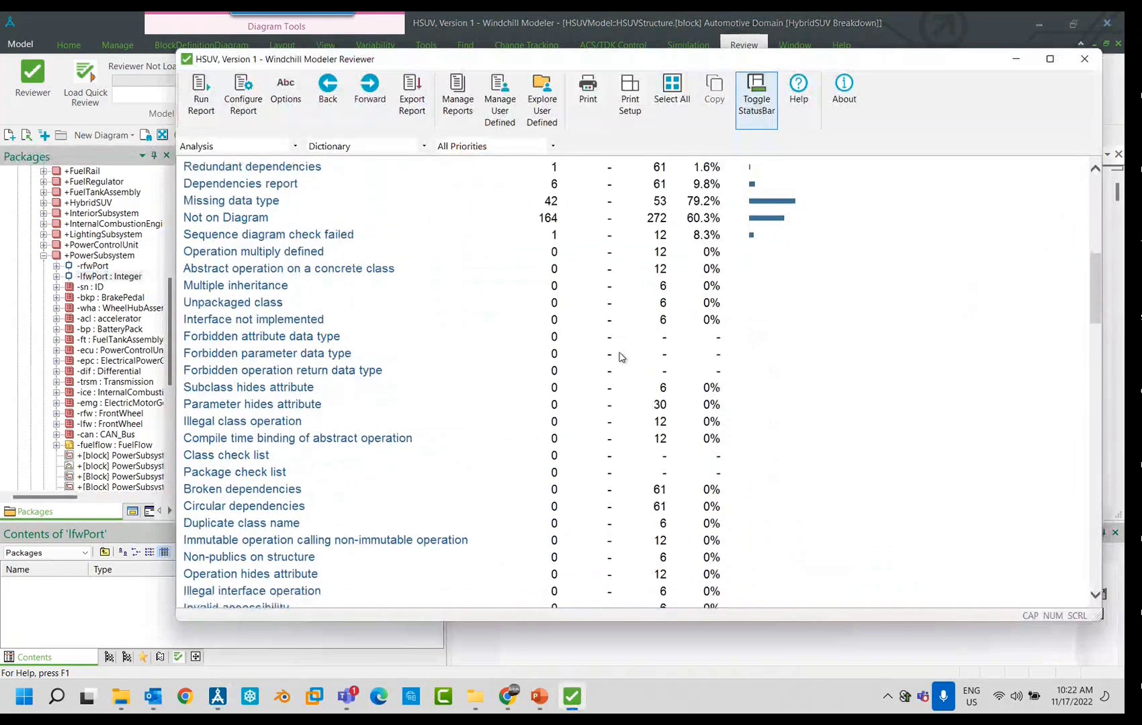
scroll(623, 359, "down", 6)
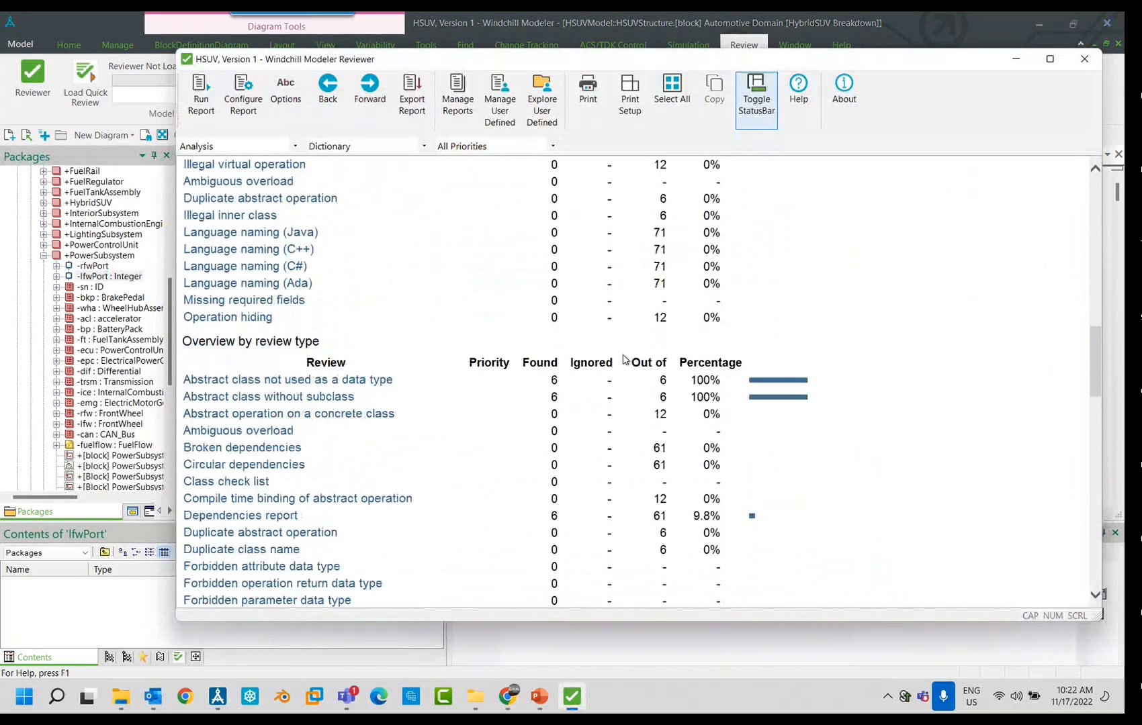
scroll(623, 359, "up", 5)
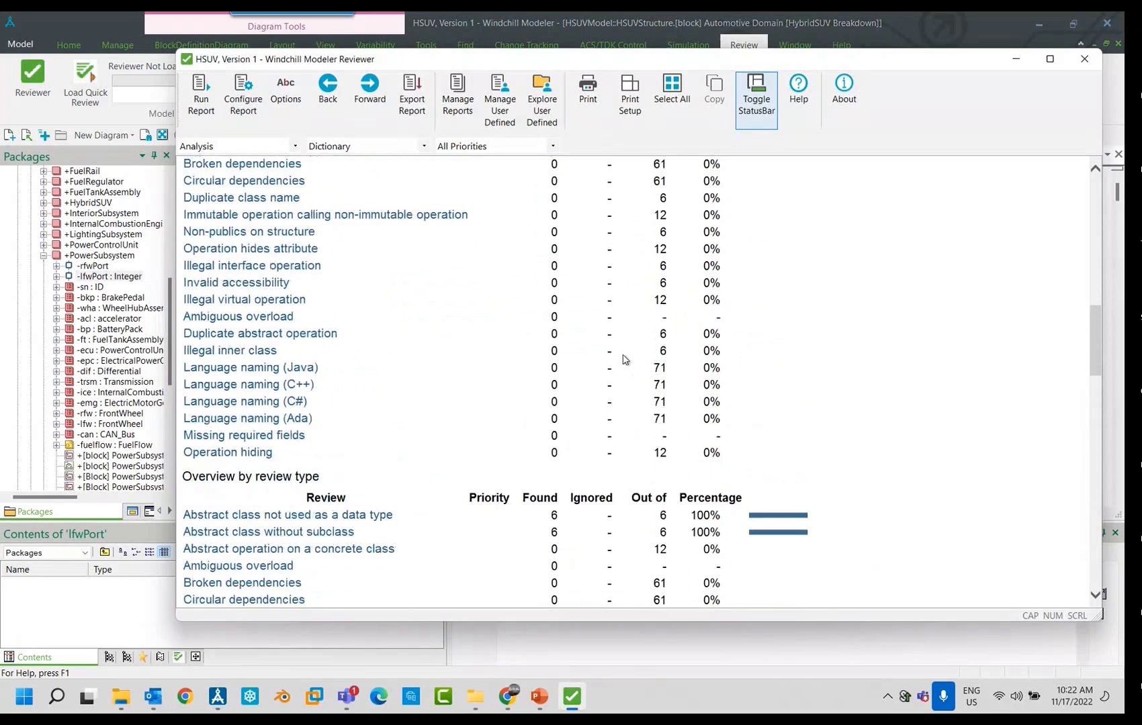
scroll(623, 359, "up", 15)
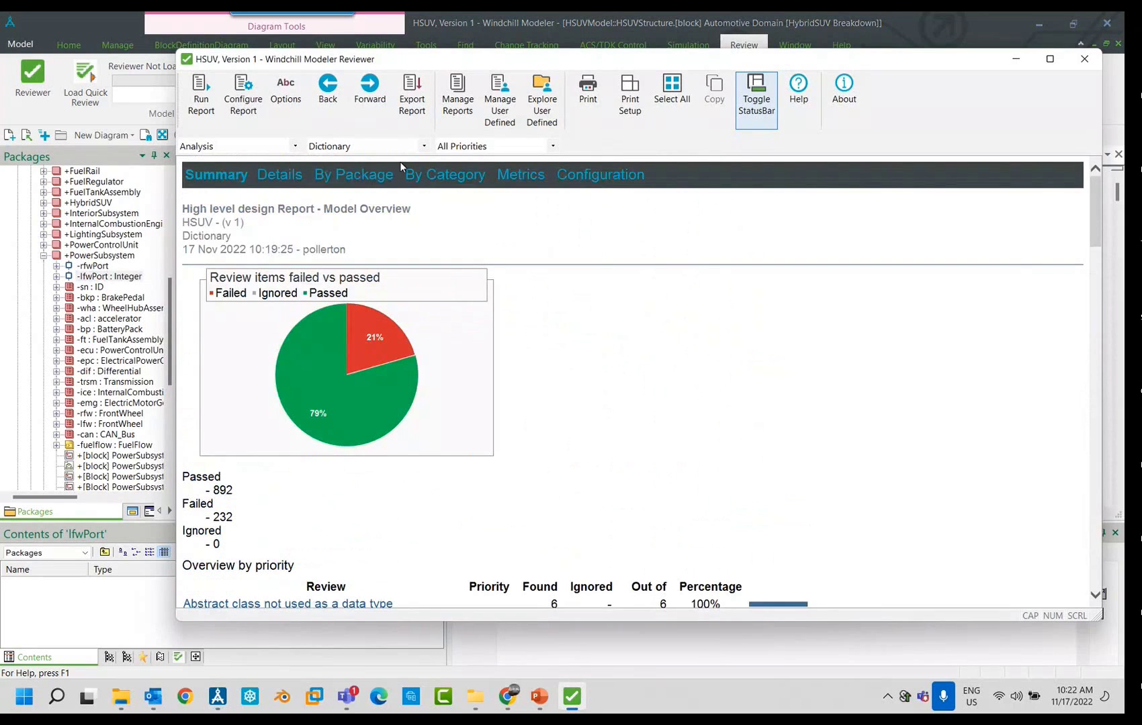
Examine the checks in the report configuration's categories from Checklist to Report, cancel without changes, and close the Reviewer.
left_click(232, 90)
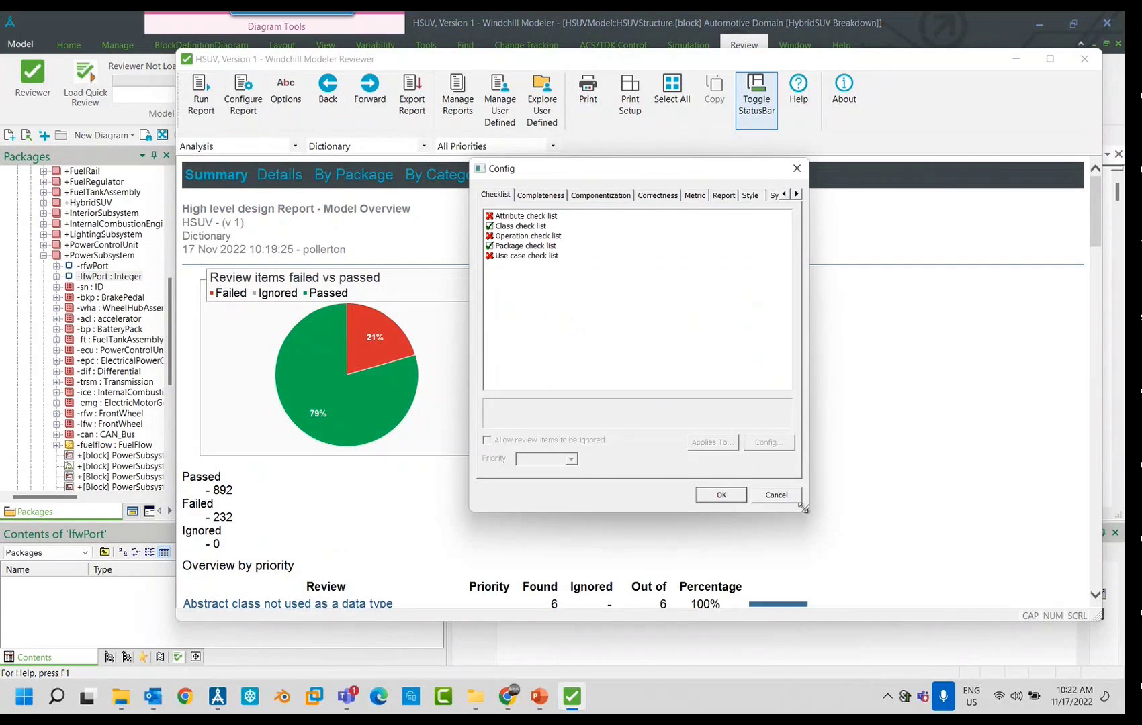
left_click_drag(804, 509, 881, 556)
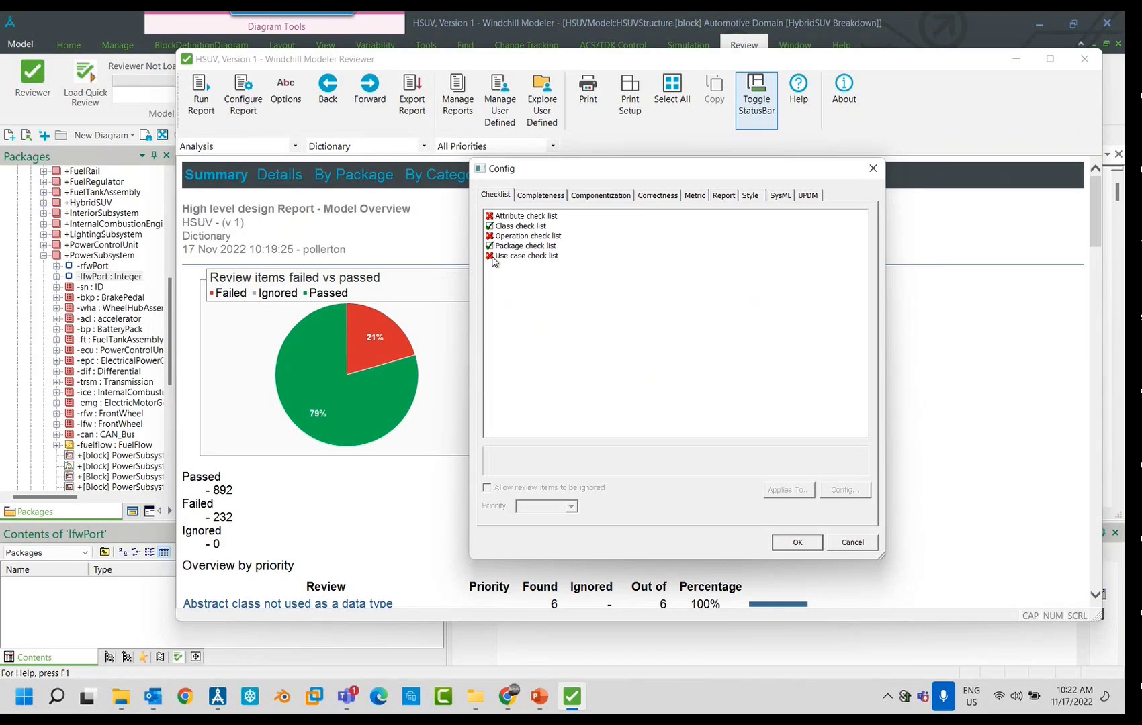
left_click(536, 195)
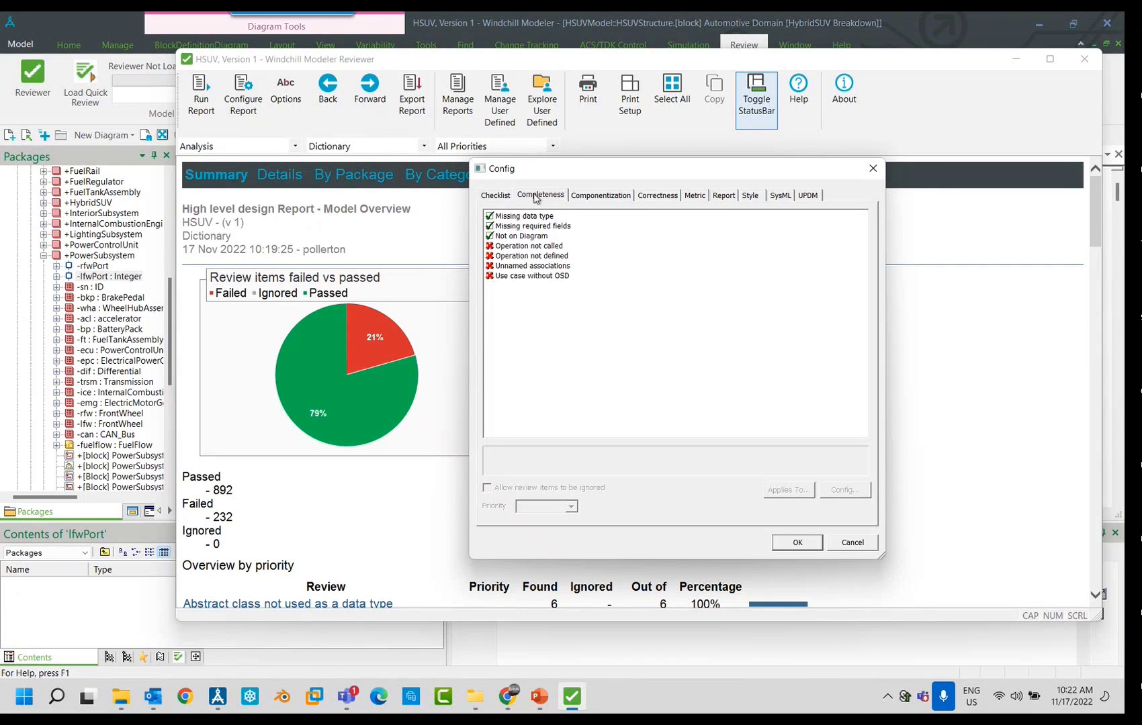
left_click(600, 196)
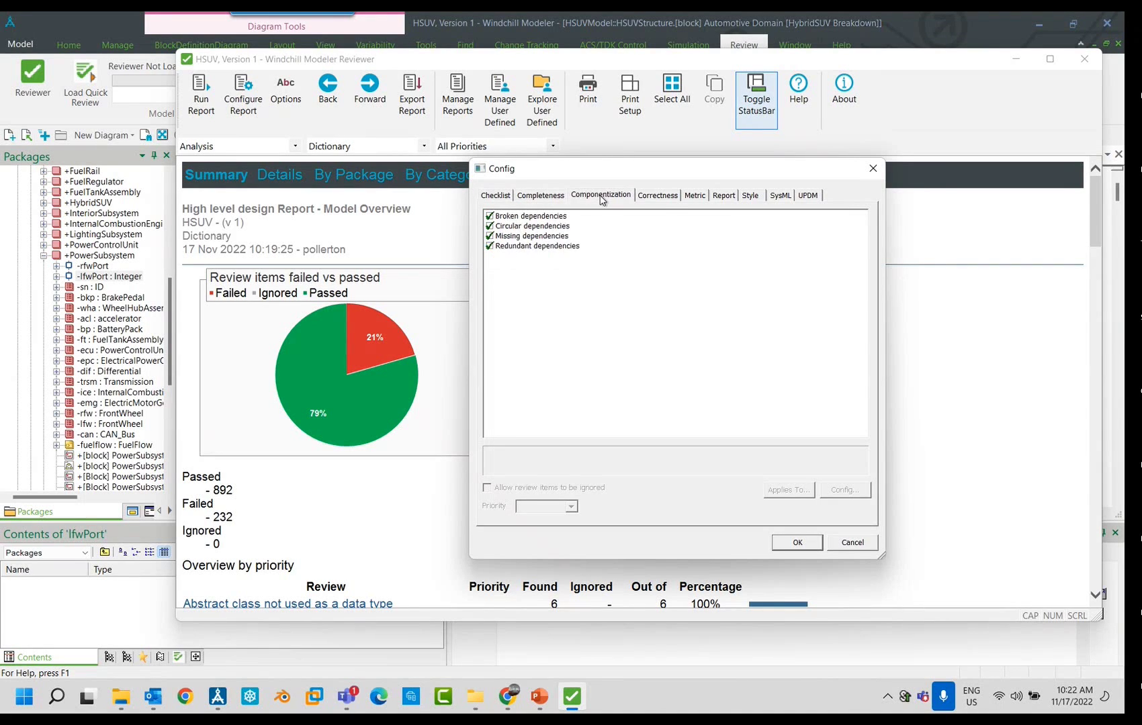
left_click(658, 196)
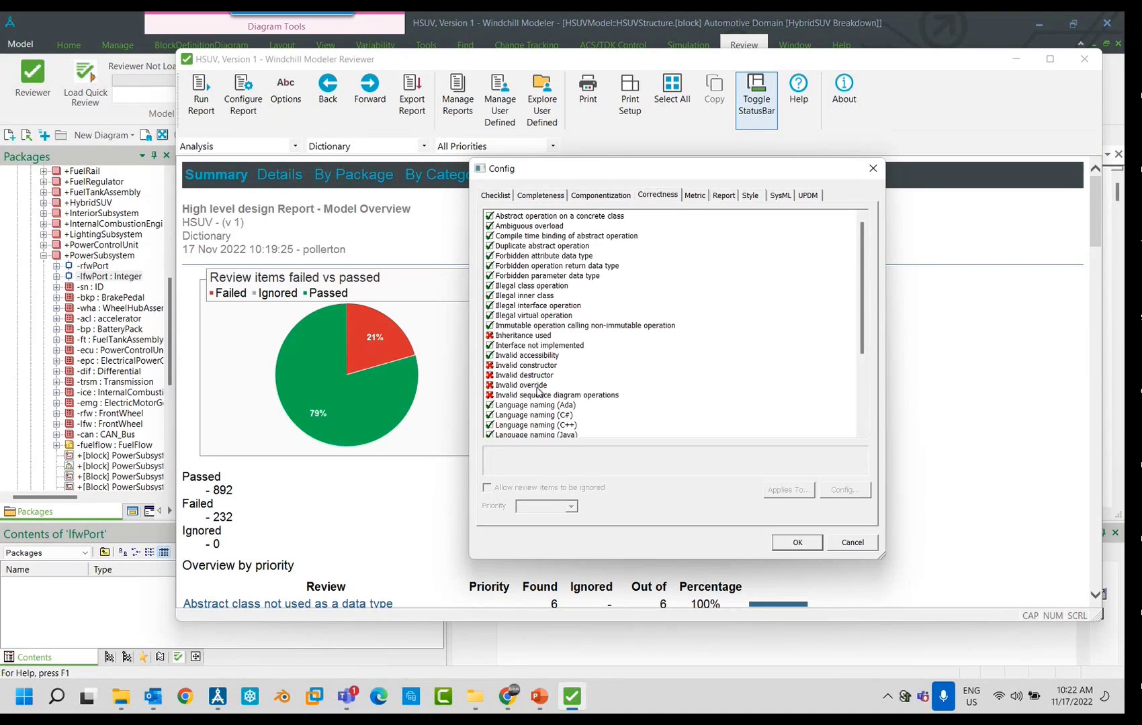
left_click(696, 195)
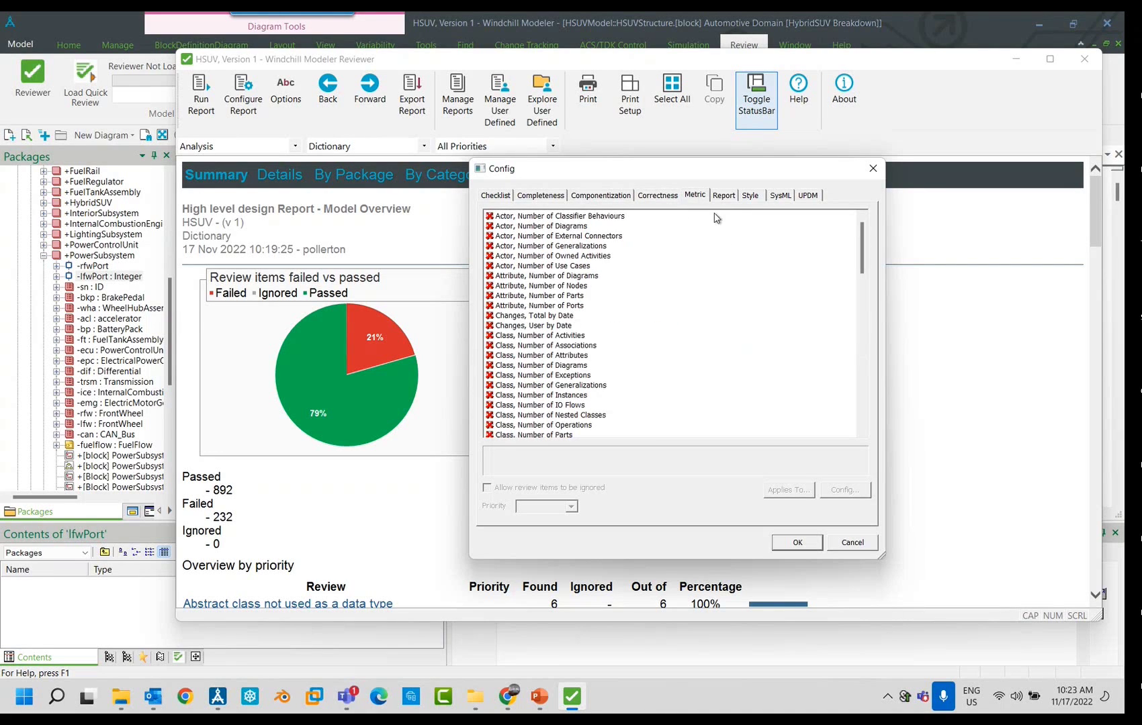
left_click_drag(884, 213, 991, 213)
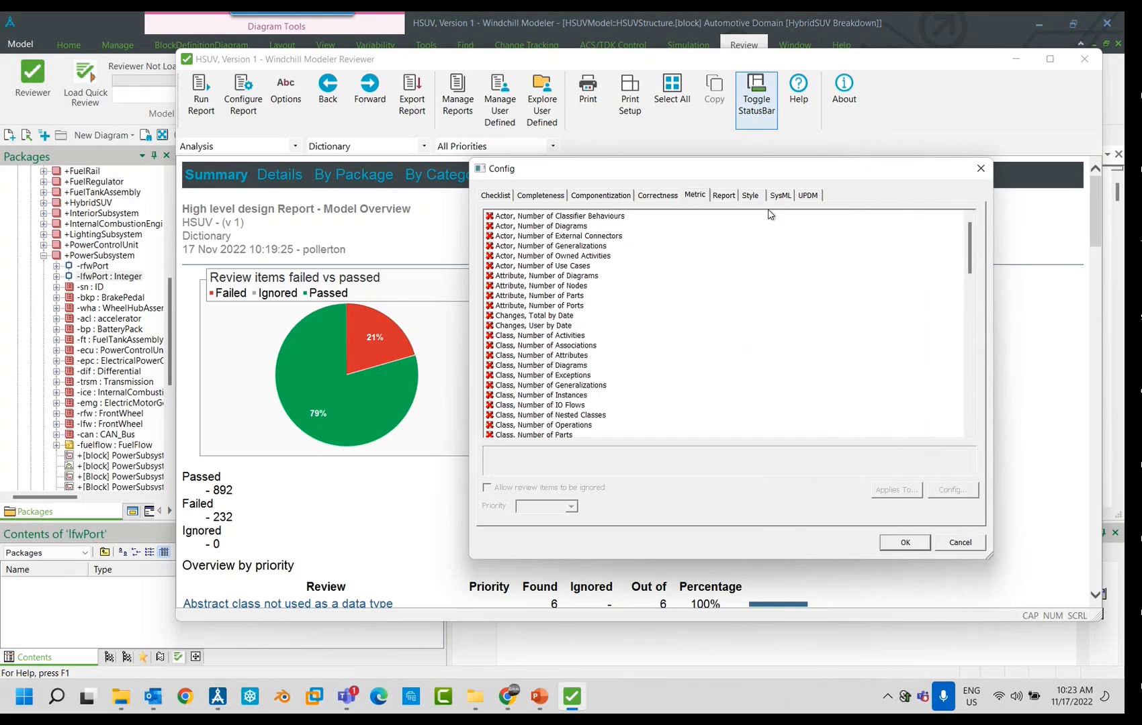
left_click(723, 196)
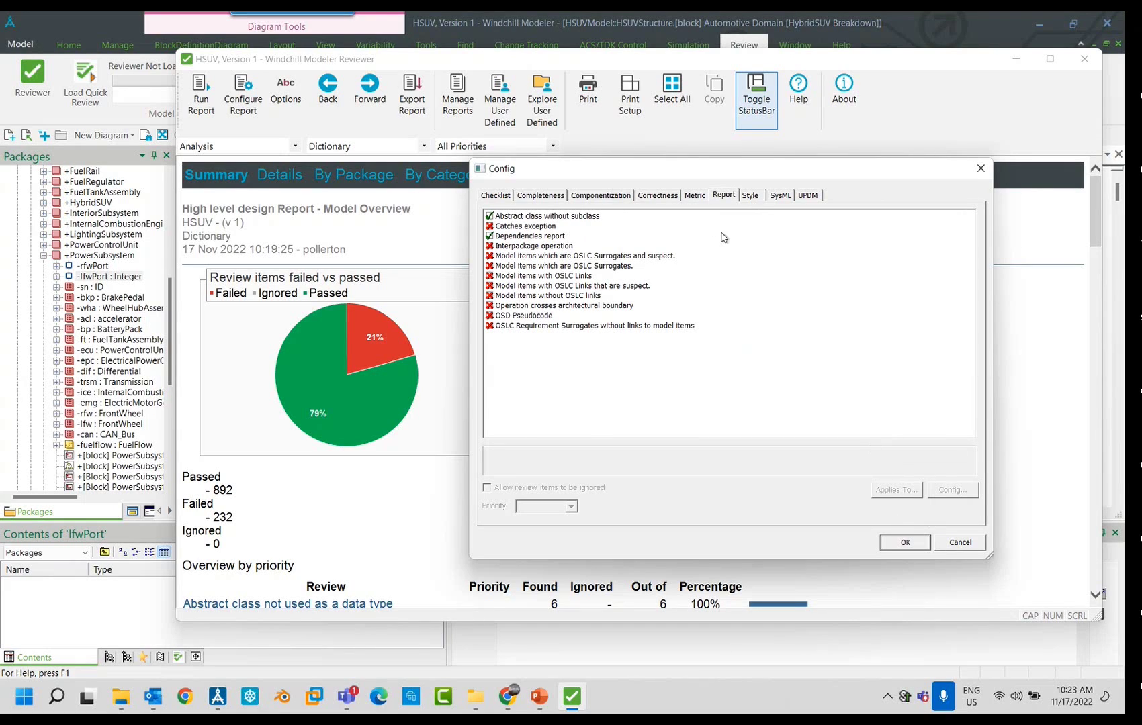
left_click(960, 544)
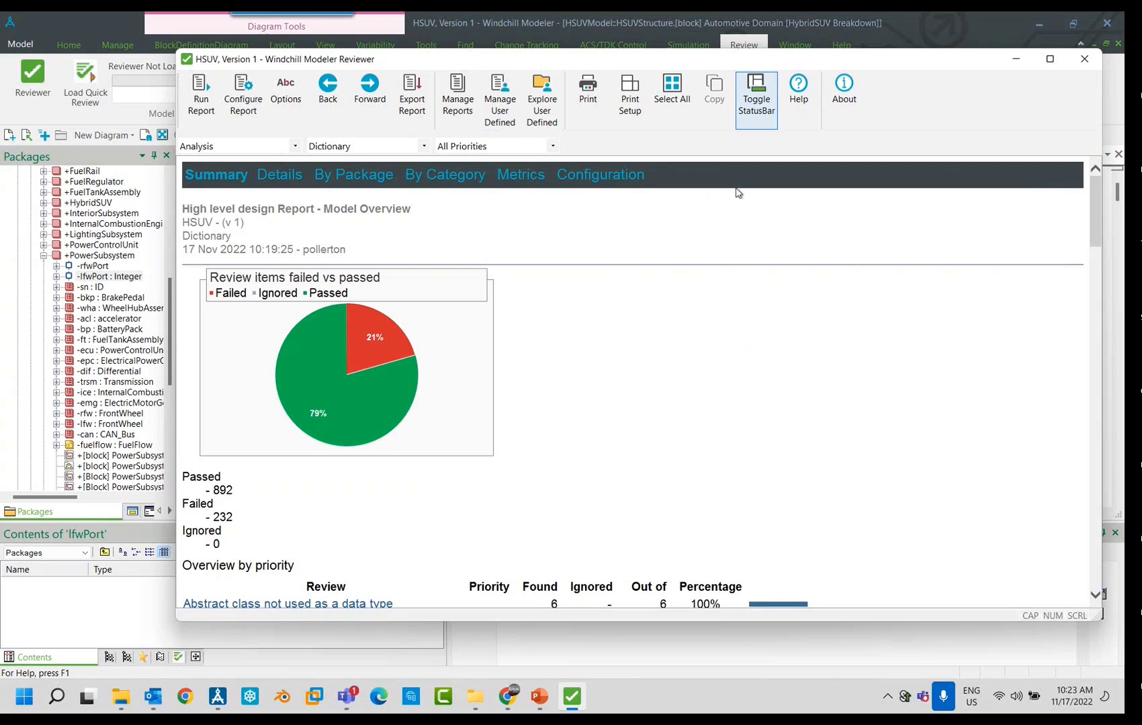
left_click(1086, 60)
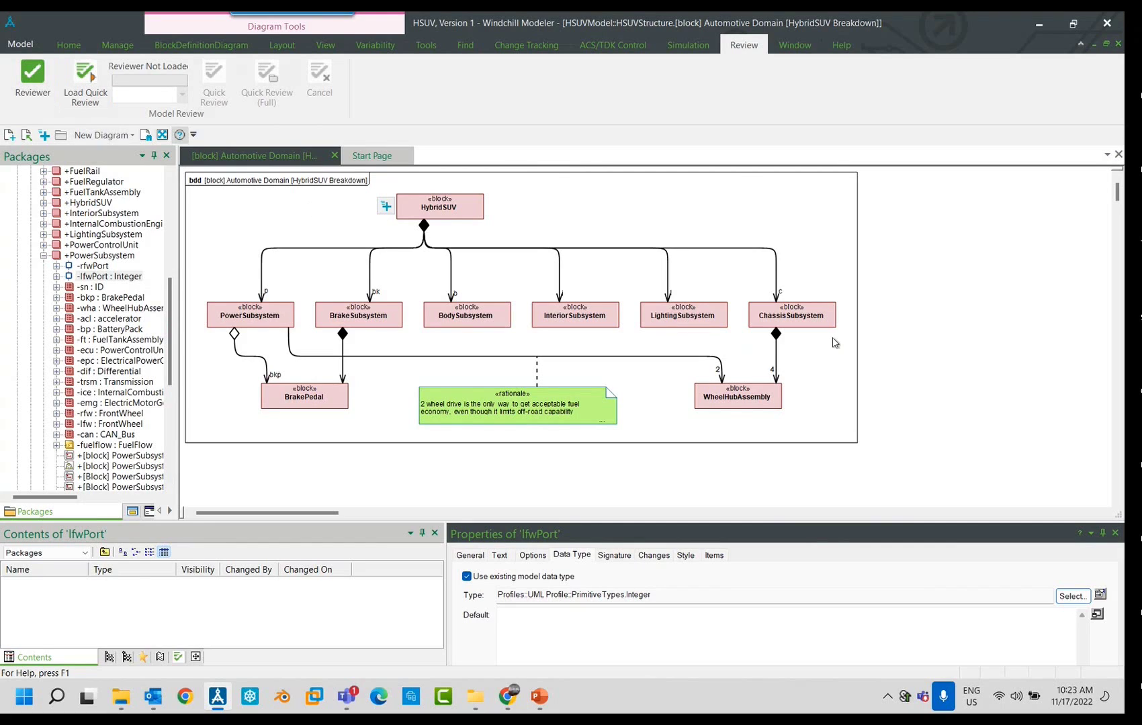
Load Quick Review and run a Low level design quick review on the HSUVInterfaces package.
left_click(86, 76)
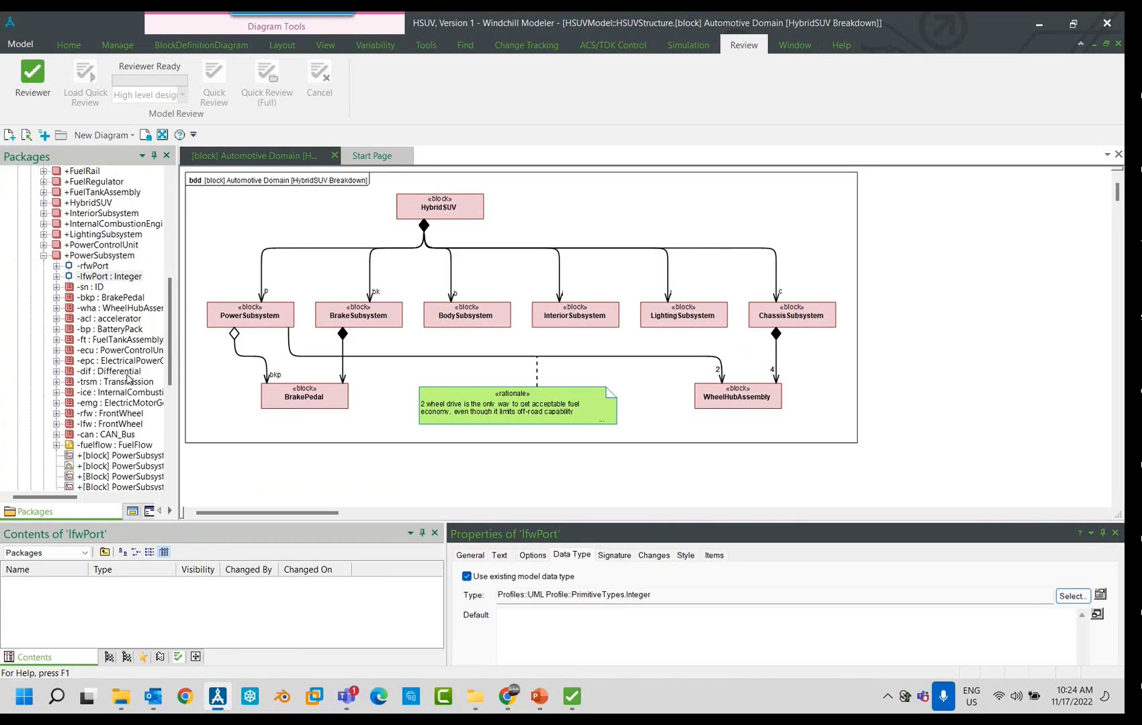
left_click_drag(170, 291, 176, 194)
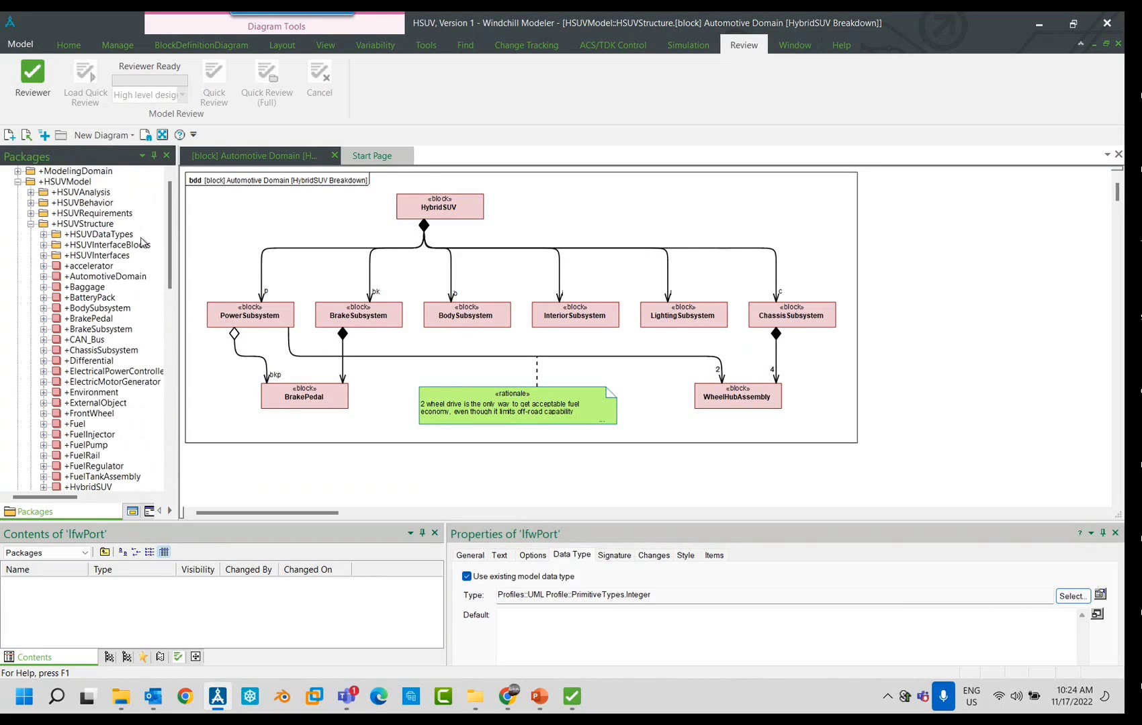
left_click(106, 255)
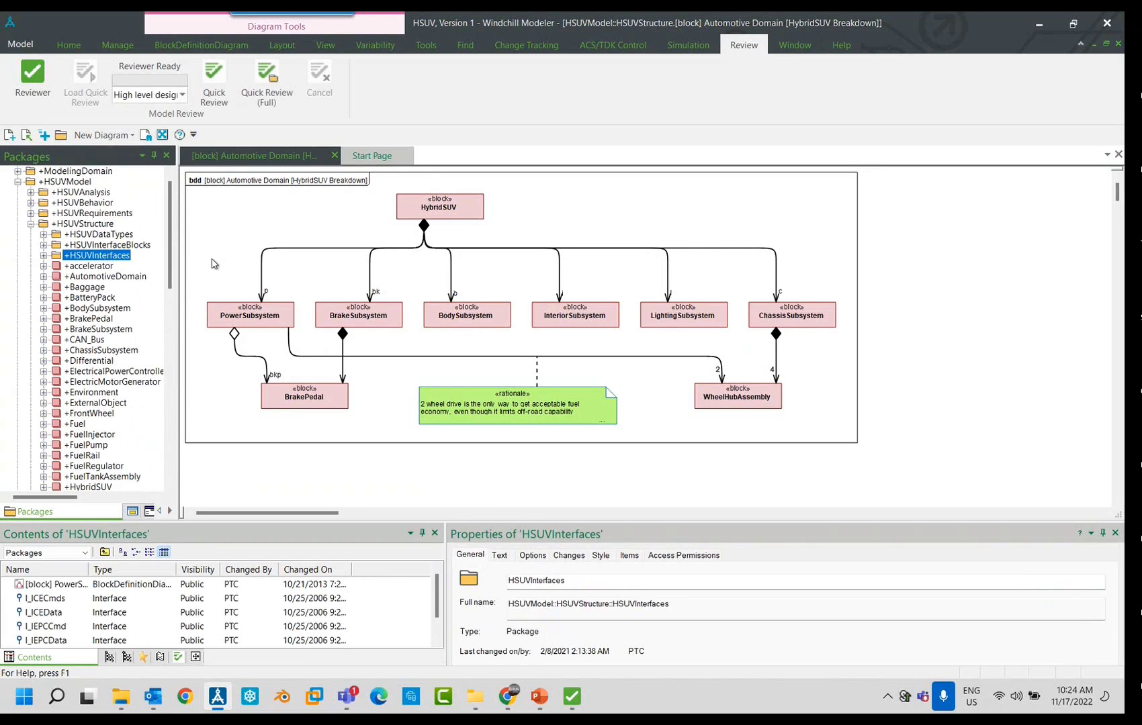
left_click(182, 94)
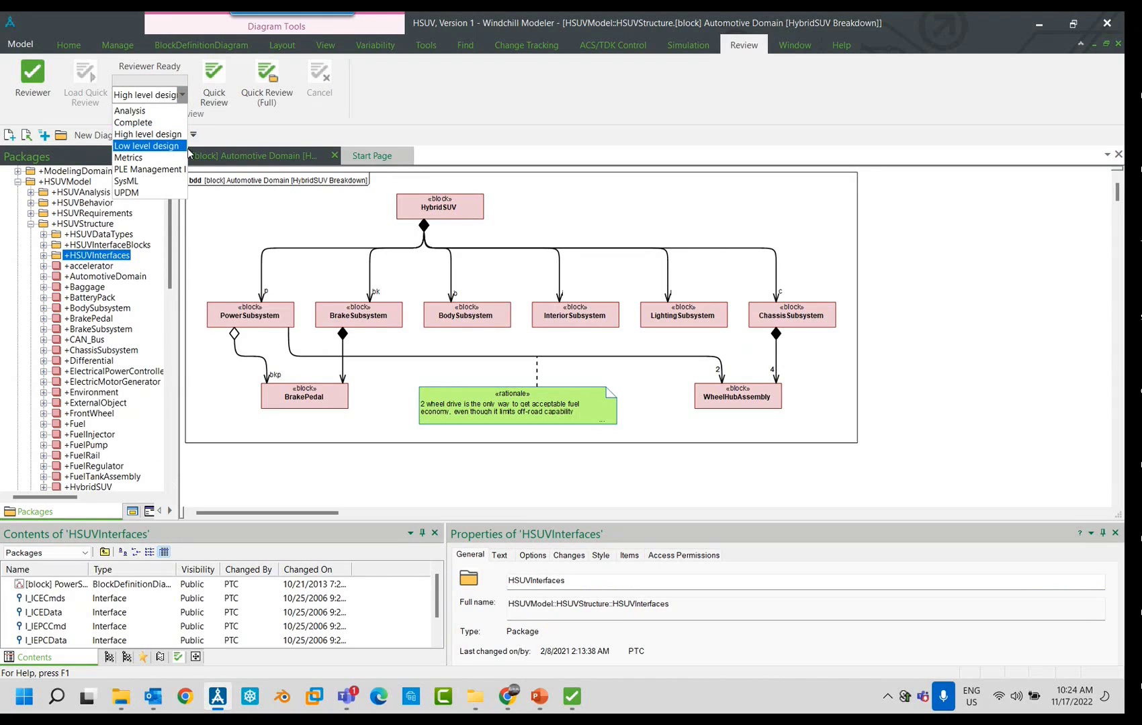
left_click(149, 145)
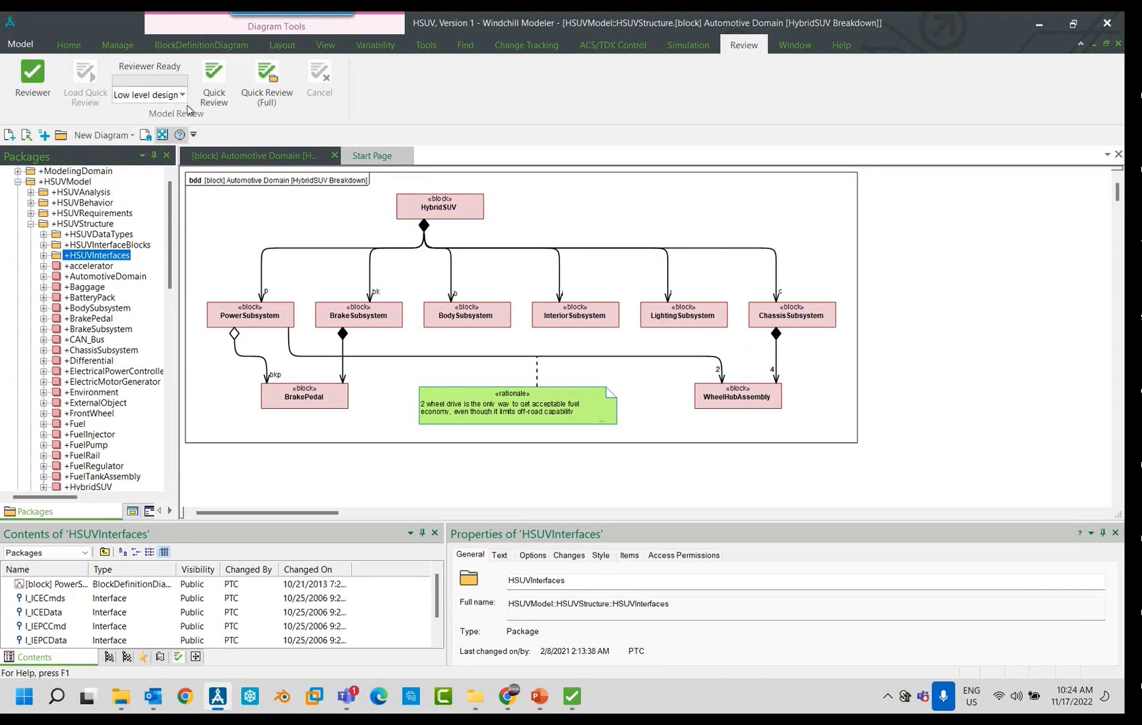
left_click(213, 76)
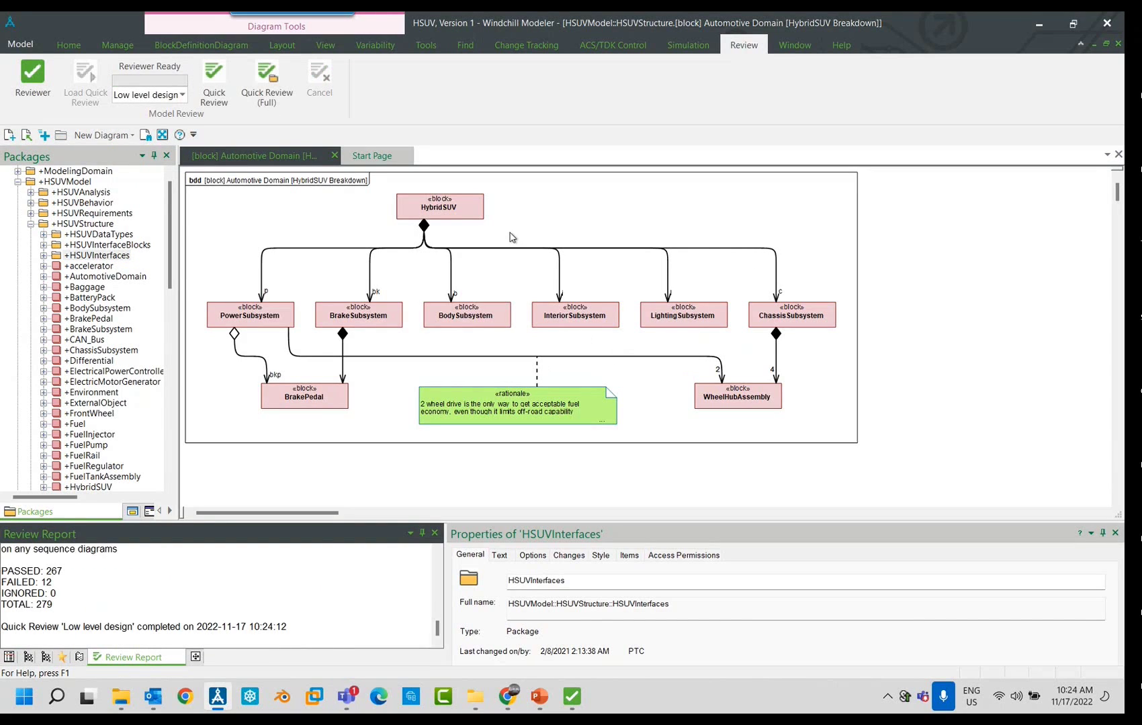
Shift the ChassisSubsystem block slightly upward in the diagram, and enlarge the Review Report to examine the HSUVInterfaces findings.
left_click(822, 312)
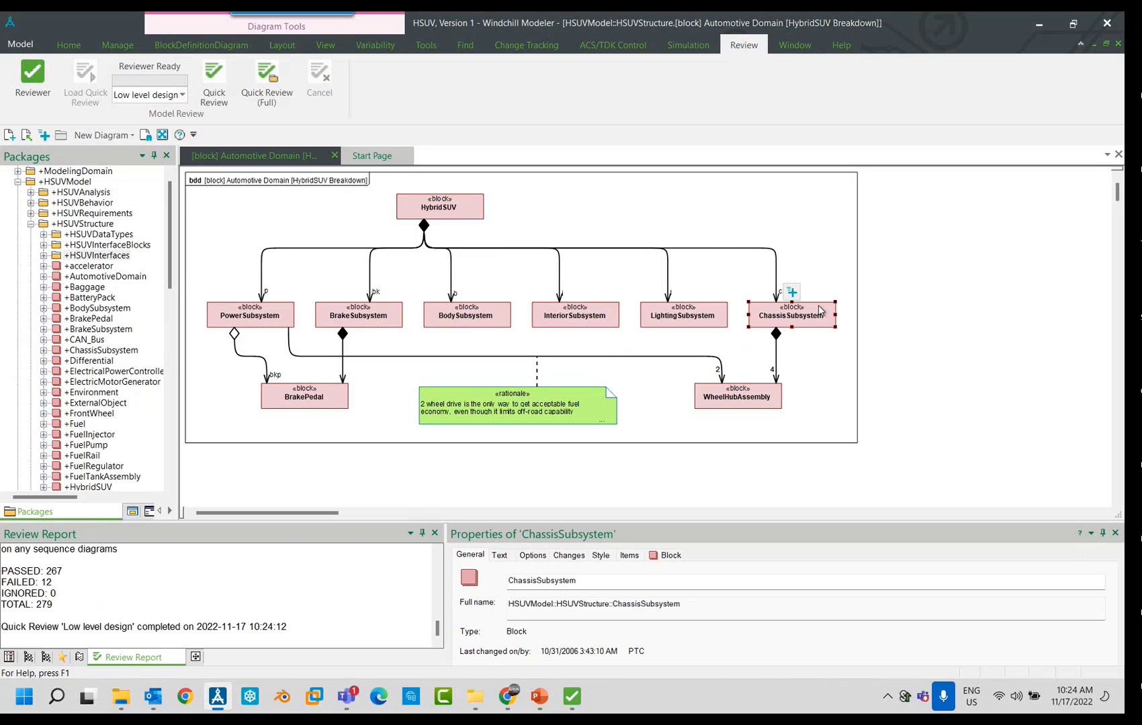
left_click_drag(819, 303, 819, 304)
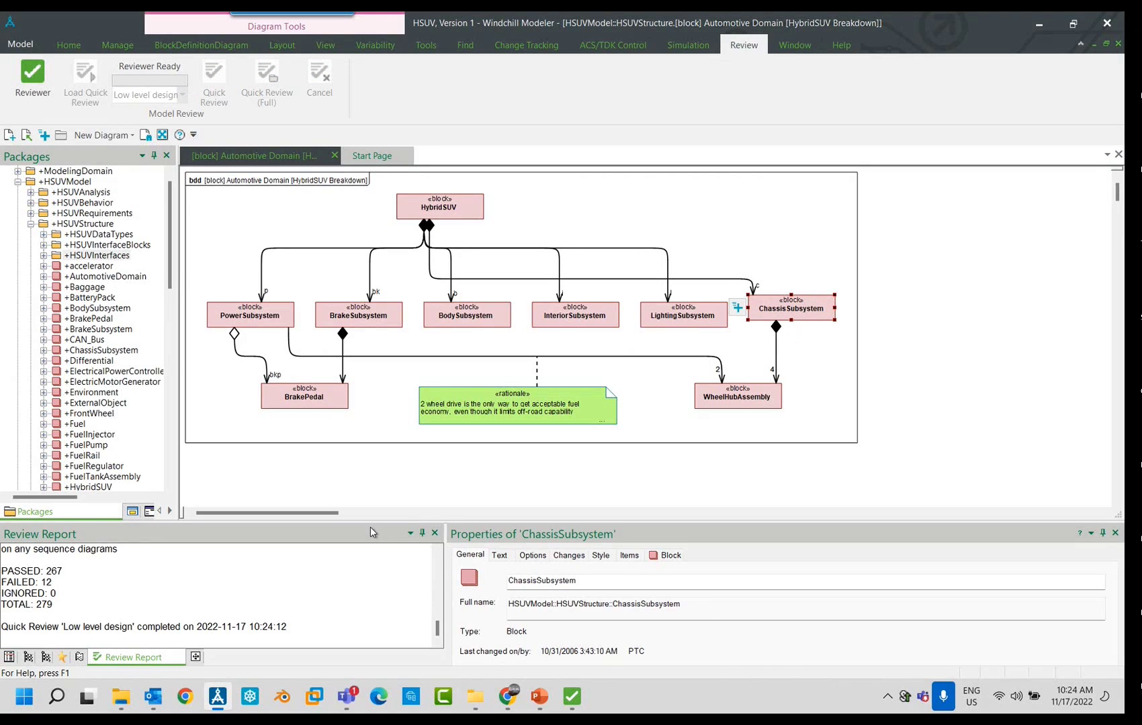
left_click_drag(374, 523, 383, 433)
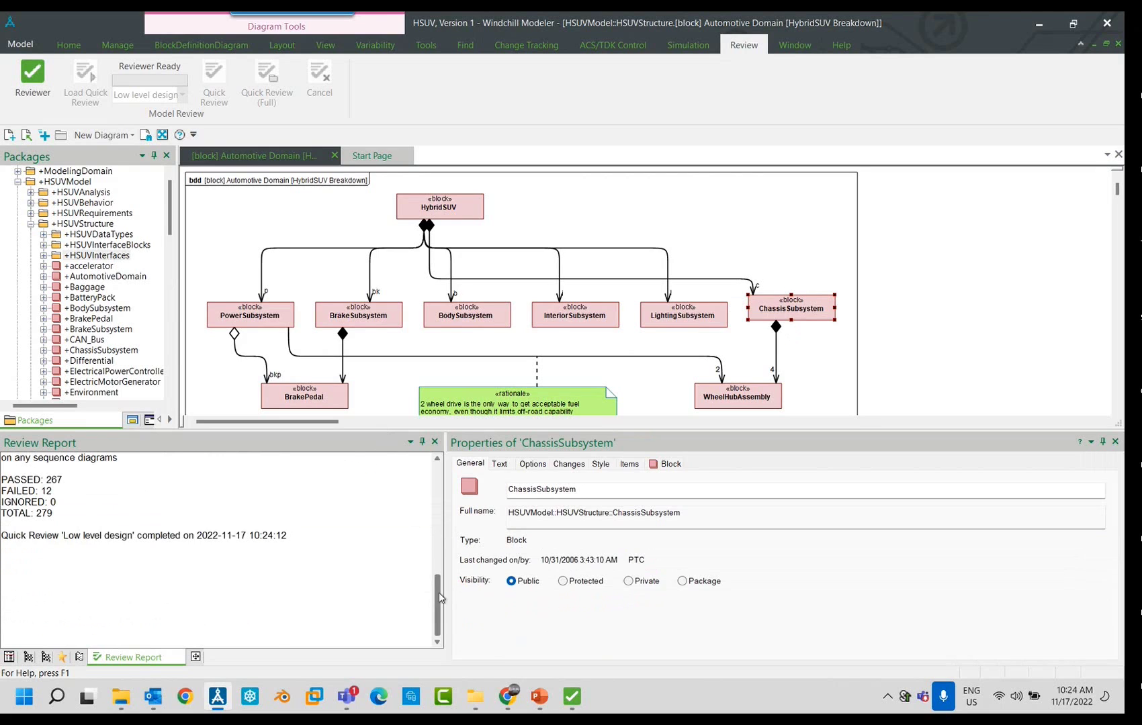
left_click_drag(437, 603, 437, 494)
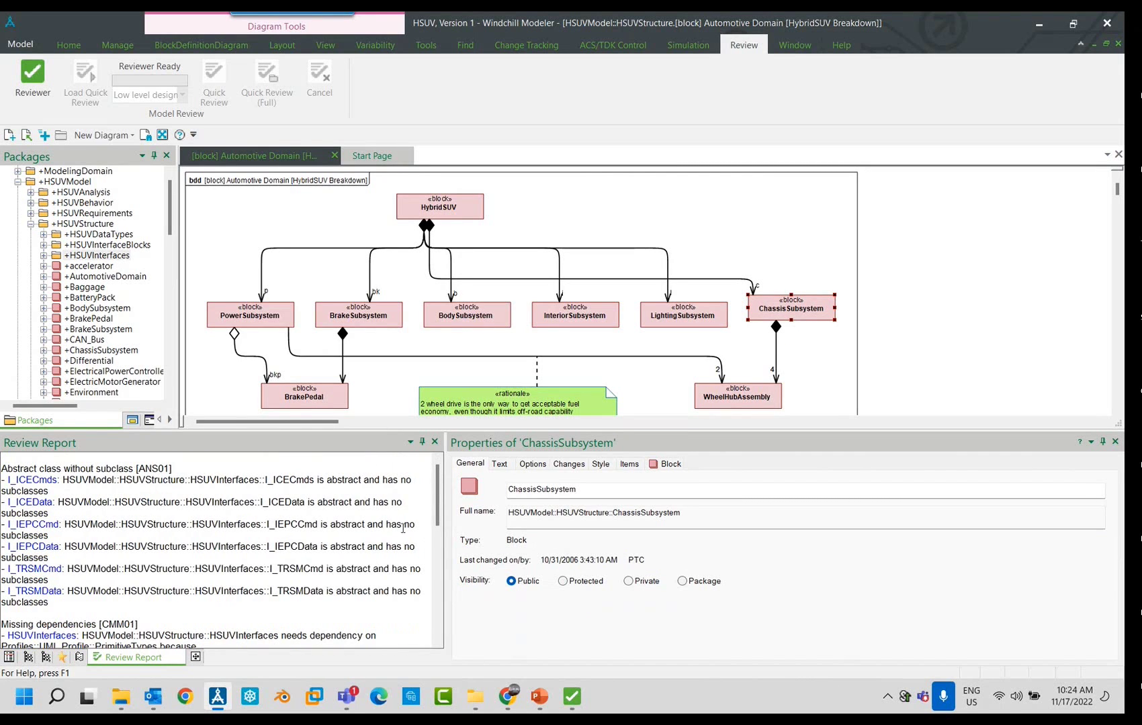
Bring up the Reviewer's Low level design report on HSUVInterfaces, examine its Summary, and put the Reviewer window away again.
mouse_move(437, 489)
left_mouse_down()
mouse_move(445, 628)
mouse_move(440, 485)
left_mouse_up()
left_click(577, 697)
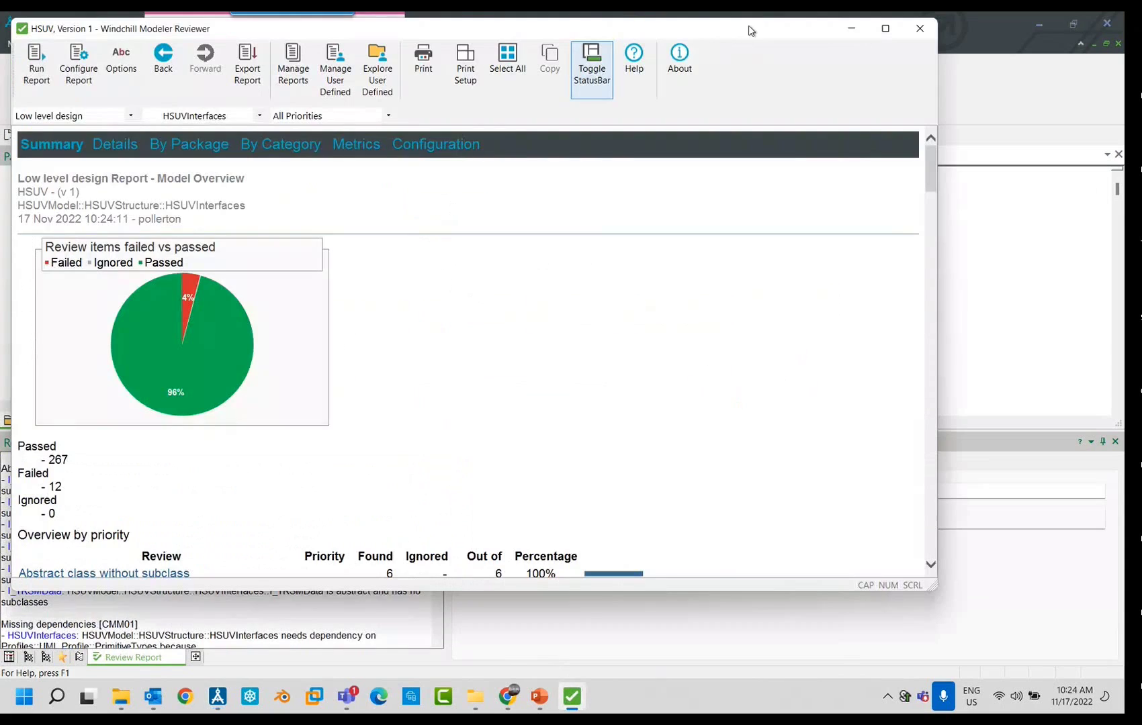
left_click(853, 30)
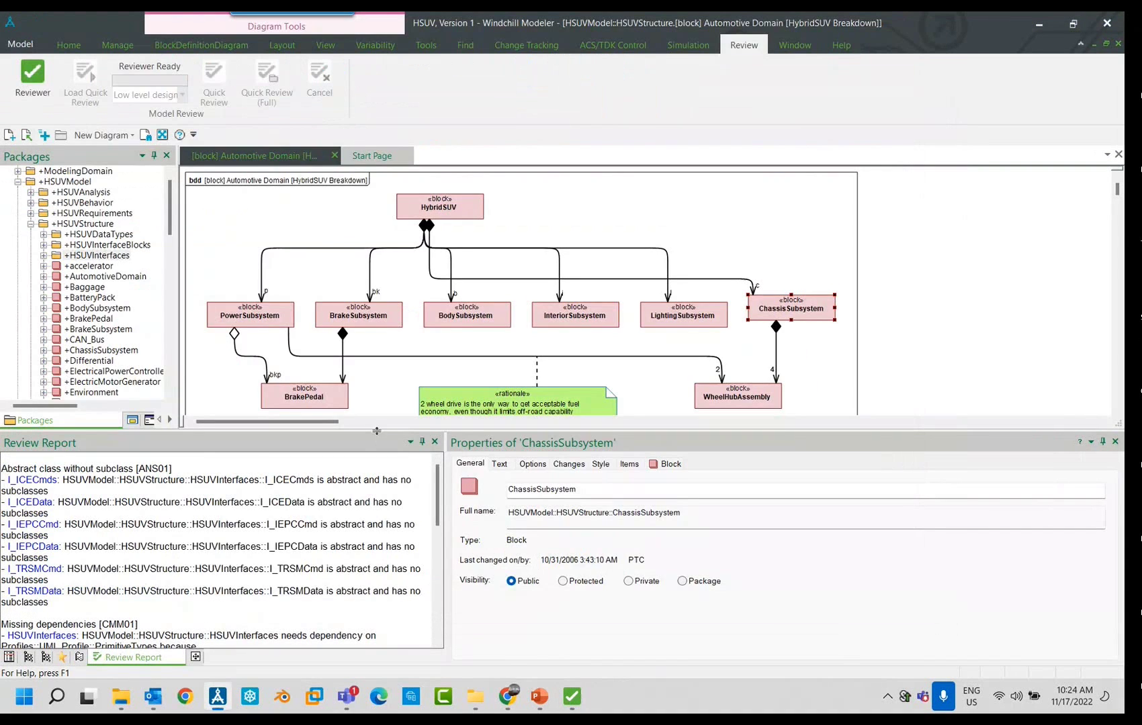
Reduce the height of the Review Report, examine its findings through to the closing totals, and select the HSUVInterfaces package.
left_click_drag(377, 431, 377, 500)
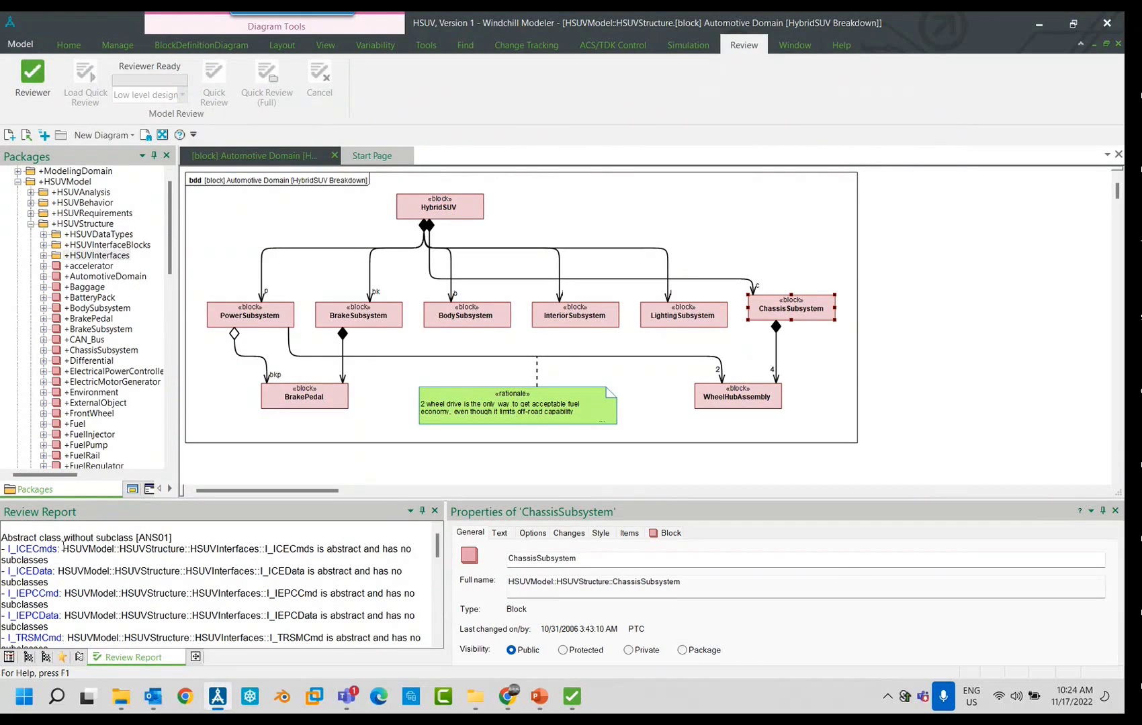
left_click_drag(84, 551, 268, 529)
left_click(321, 644)
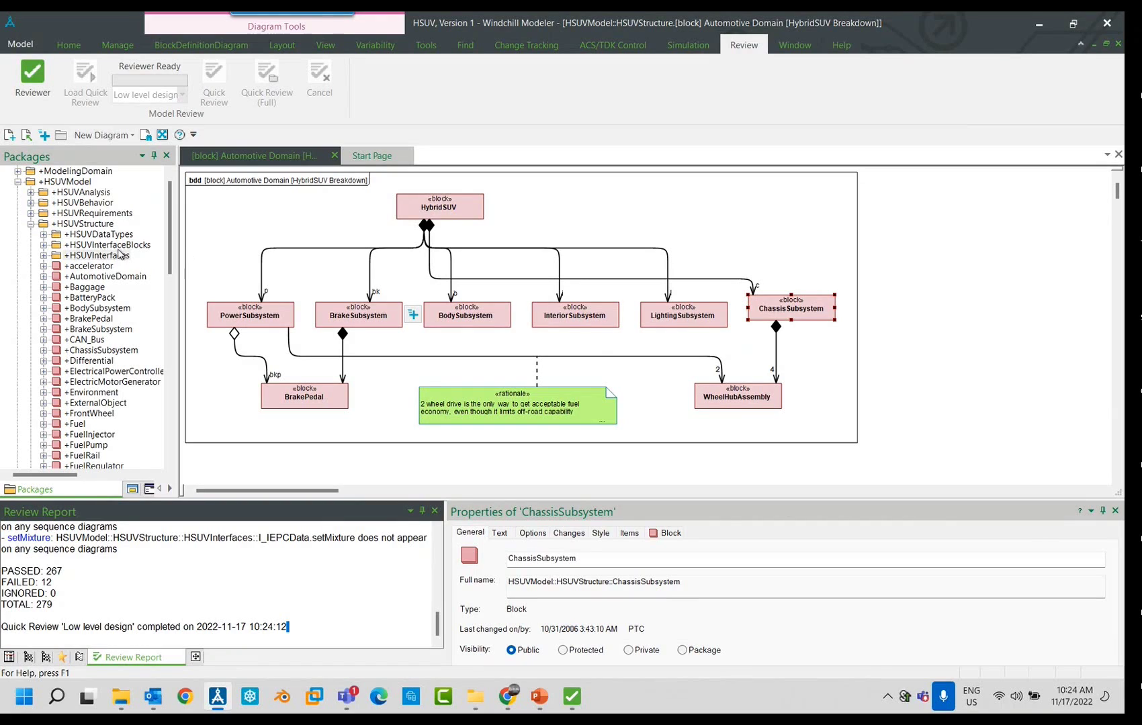
left_click(117, 254)
left_click(118, 255)
left_click(56, 255)
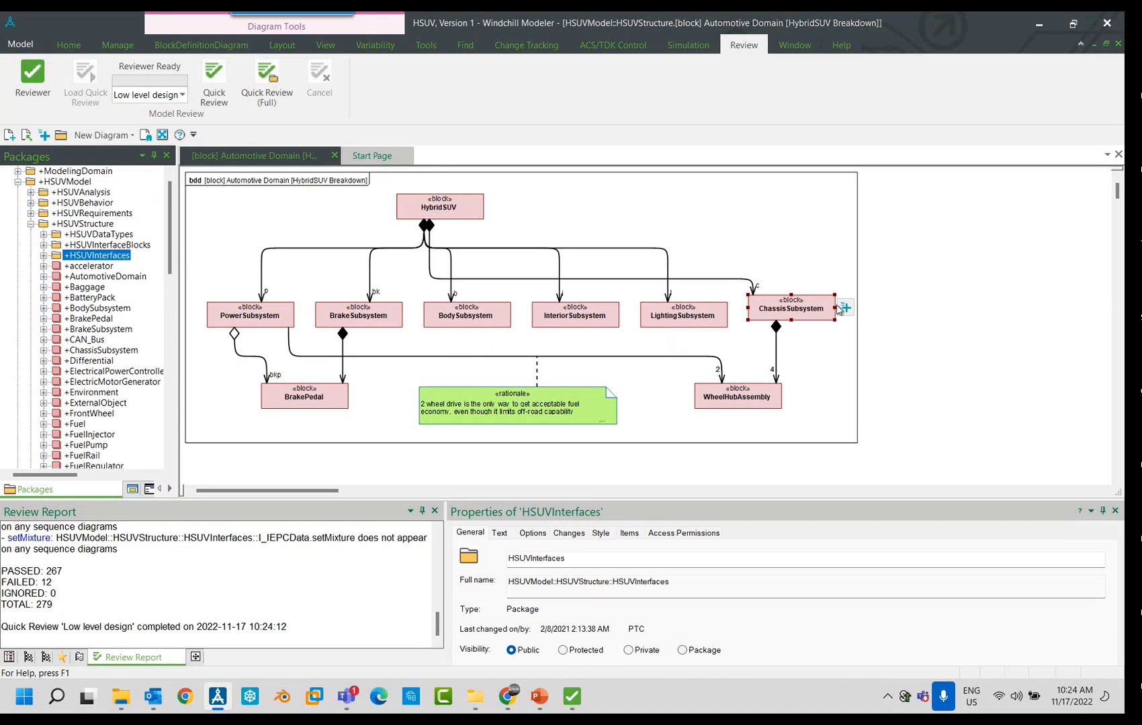
Add a requirement outside the diagram frame beside ChassisSubsystem, linked from that block by an Allocate relationship.
left_click(928, 303)
right_click(938, 359)
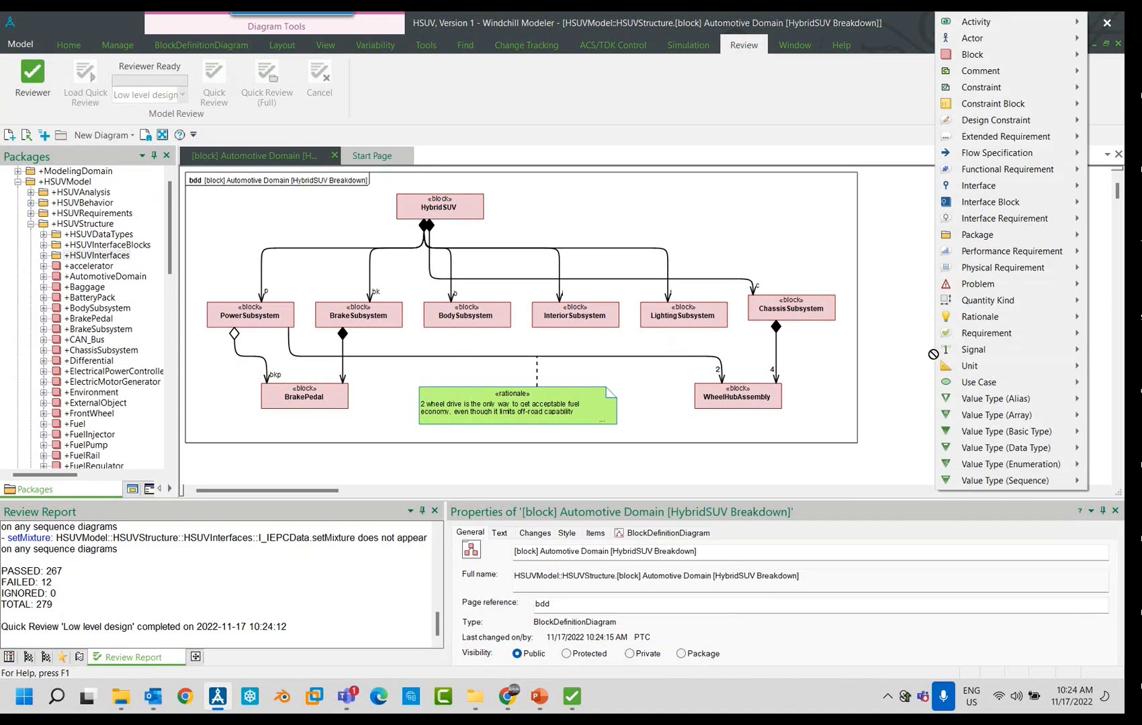
mouse_move(984, 333)
left_click(897, 336)
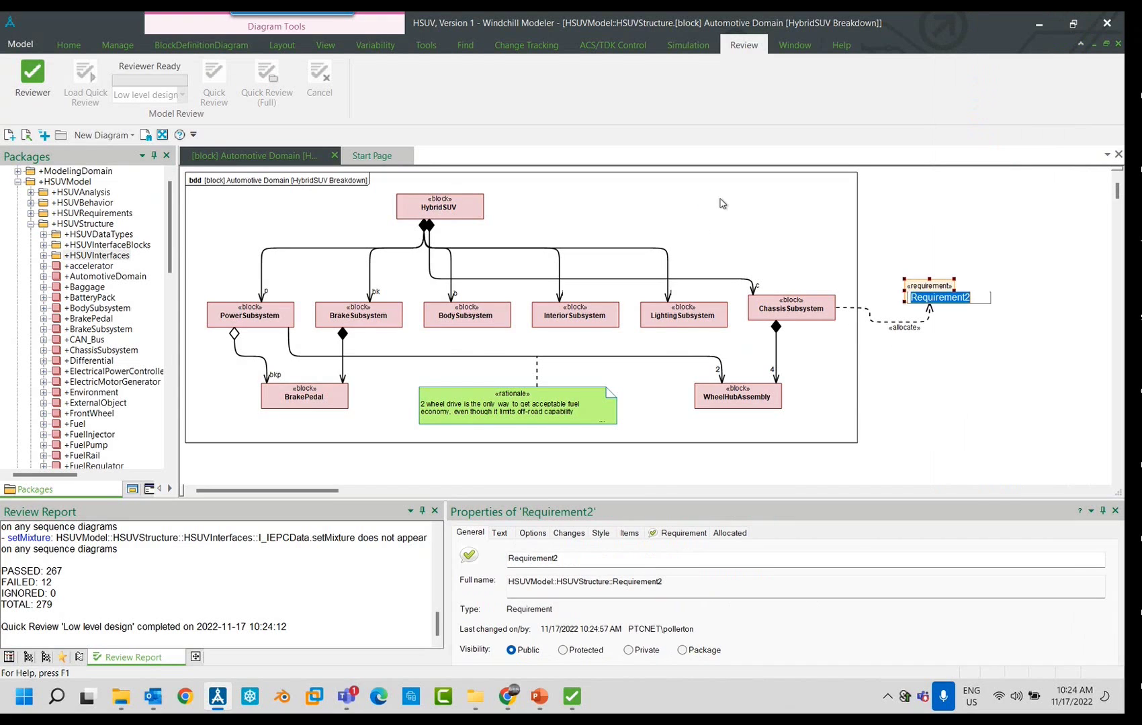
Run a Low level design quick review on the HSUVStructure package.
left_click(108, 224)
left_click(216, 79)
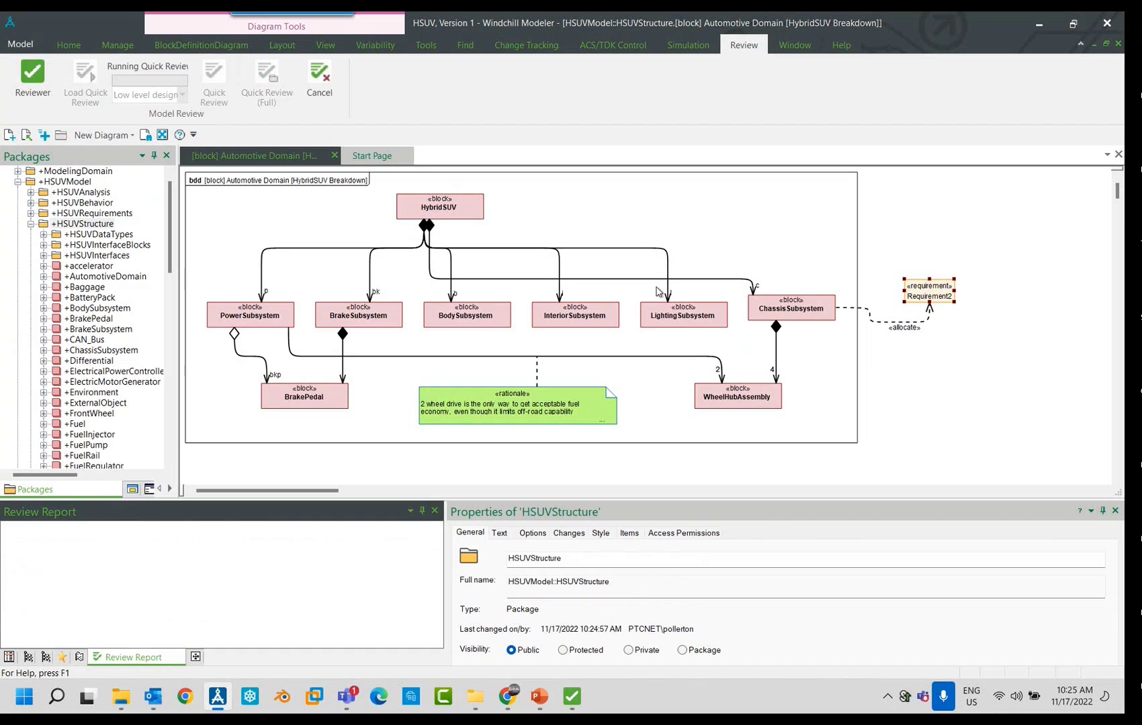
Move the new requirement slightly up and to the right, and add a use case below it linked by an Allocate relationship.
left_click_drag(922, 292, 951, 261)
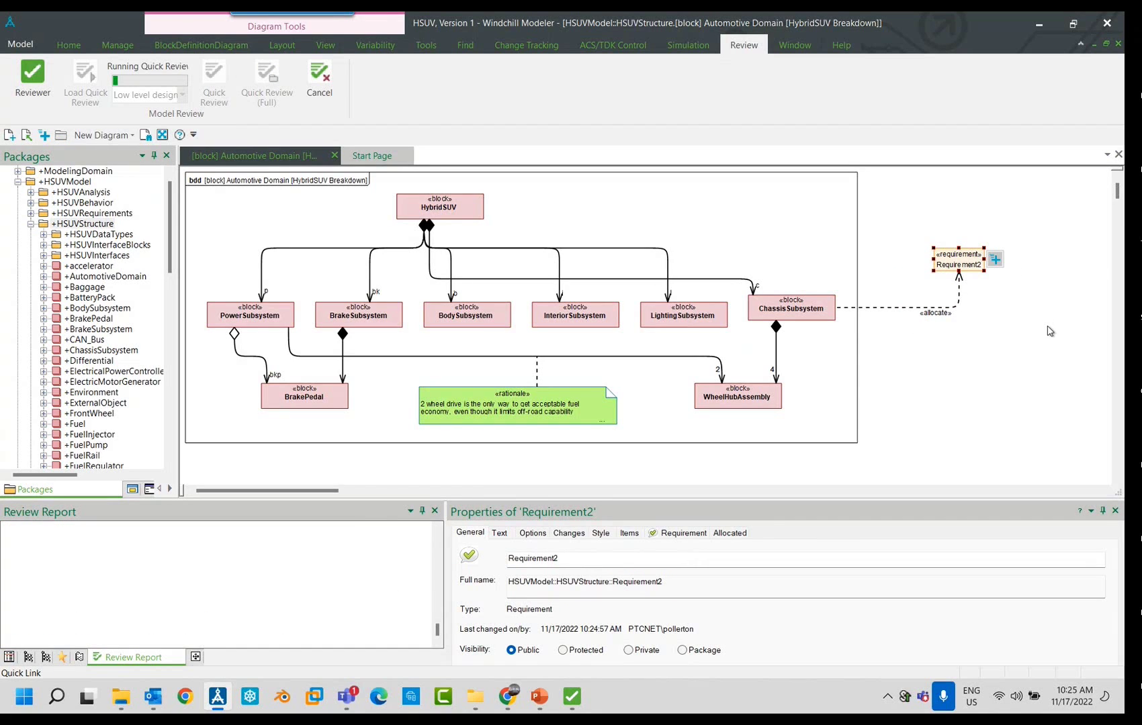
left_click(999, 262)
left_click(1034, 329)
mouse_move(1025, 403)
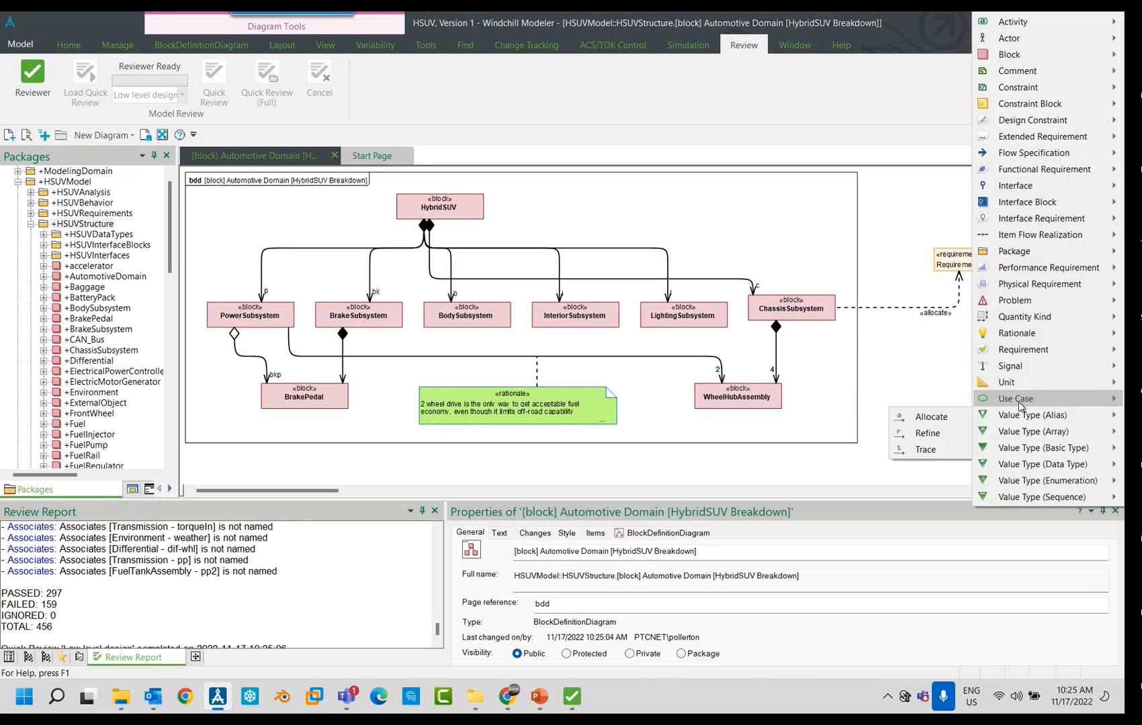
left_click(950, 406)
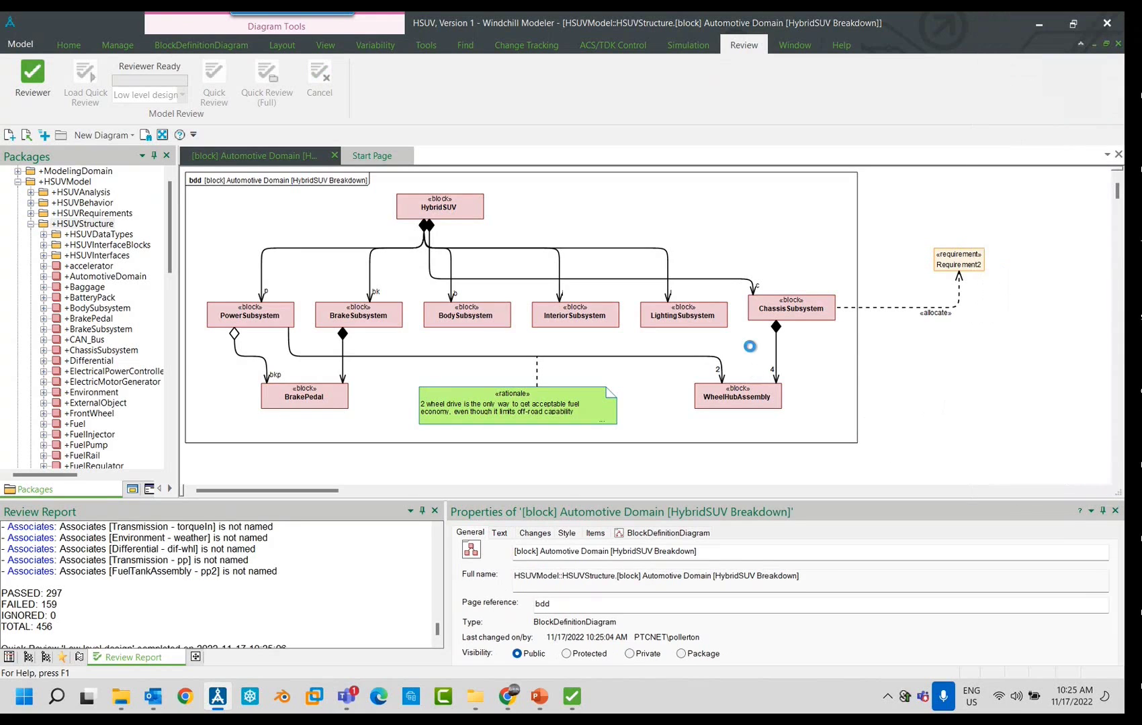
left_click(688, 458)
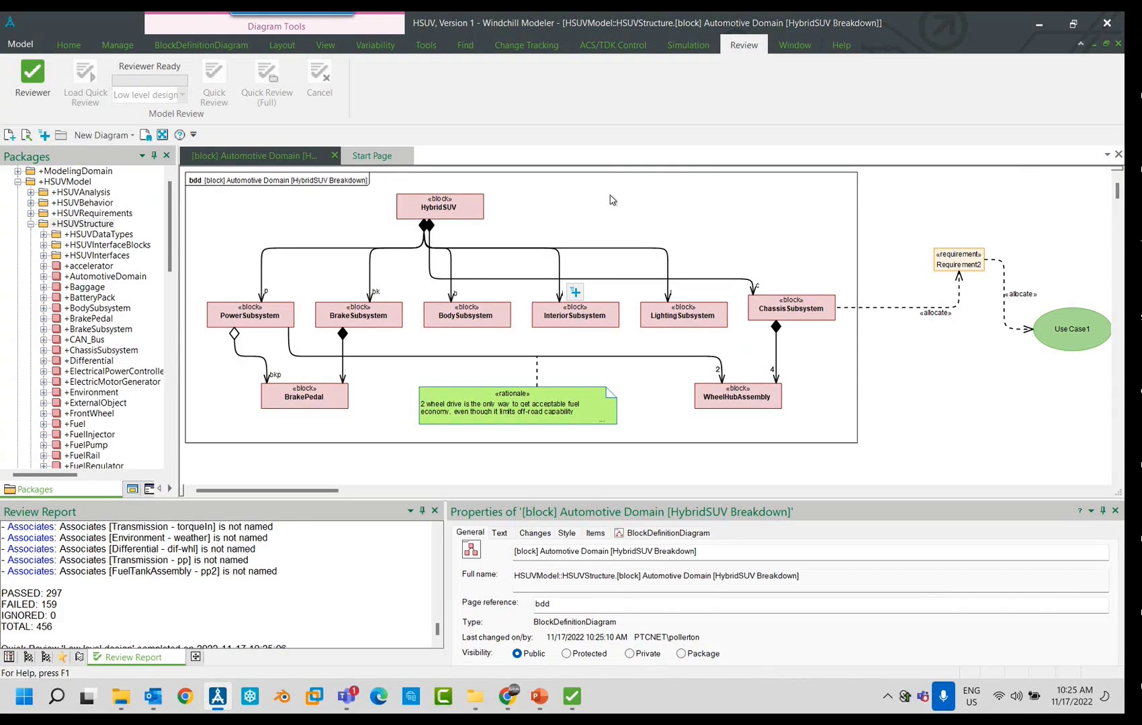
Switch to the PowerPoint slide show and advance past the Quick Review slides to the SySim slide.
left_click(539, 697)
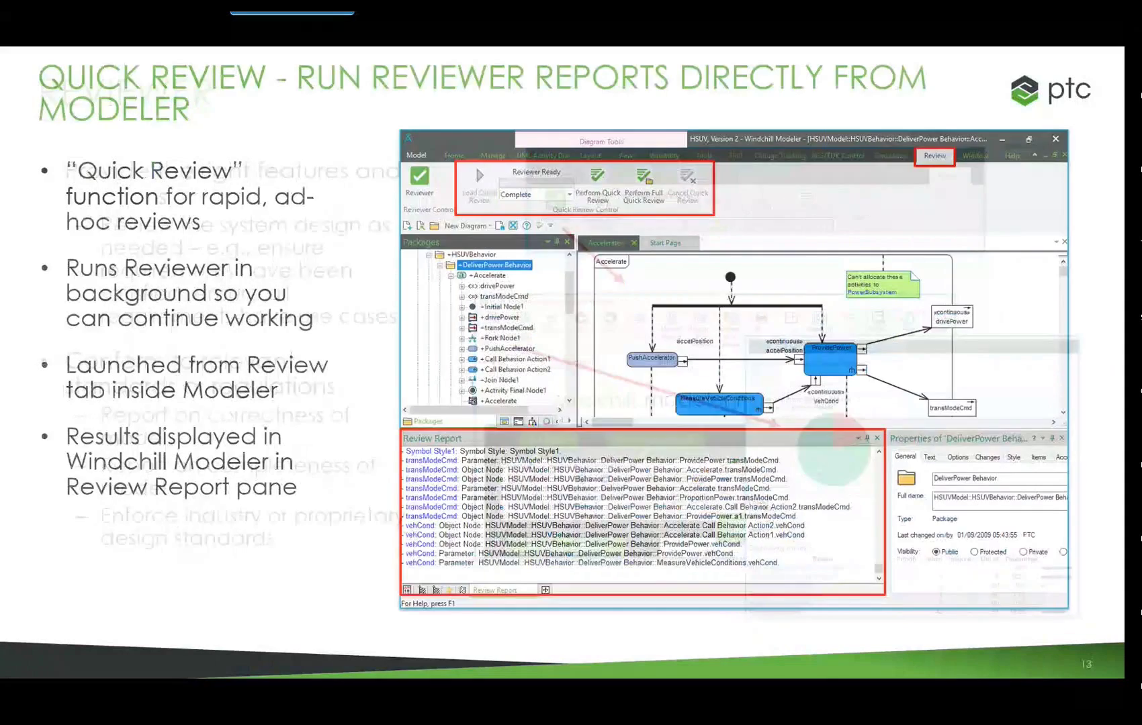
left_click(1096, 20)
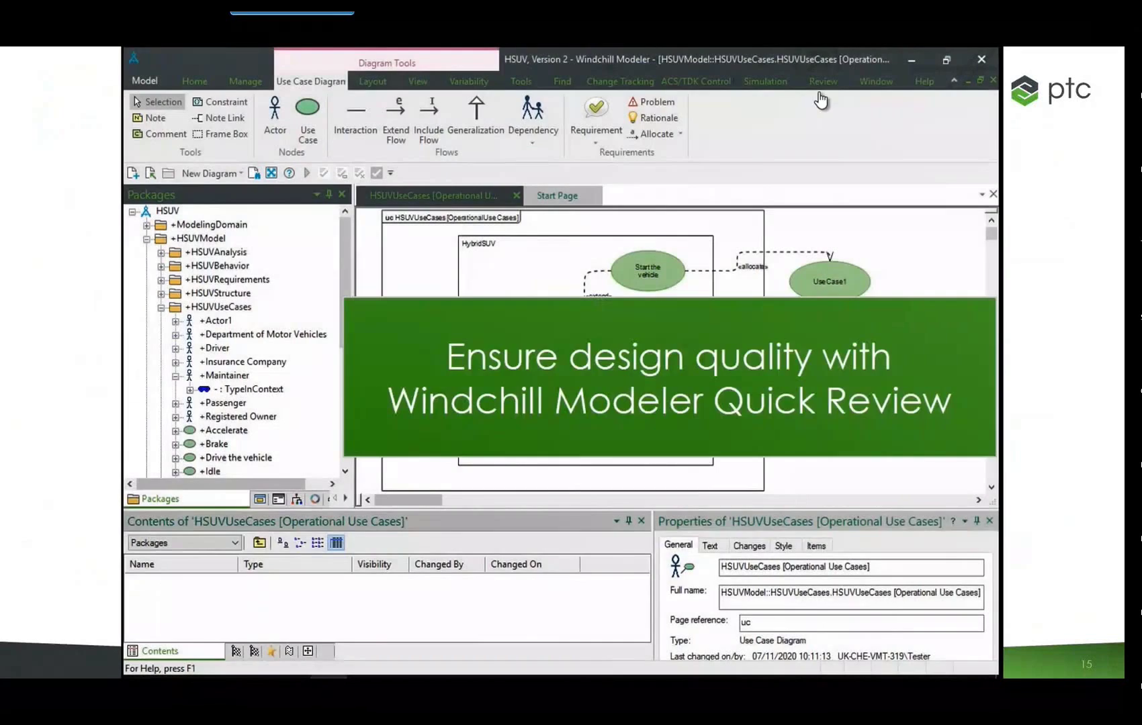
key("Right")
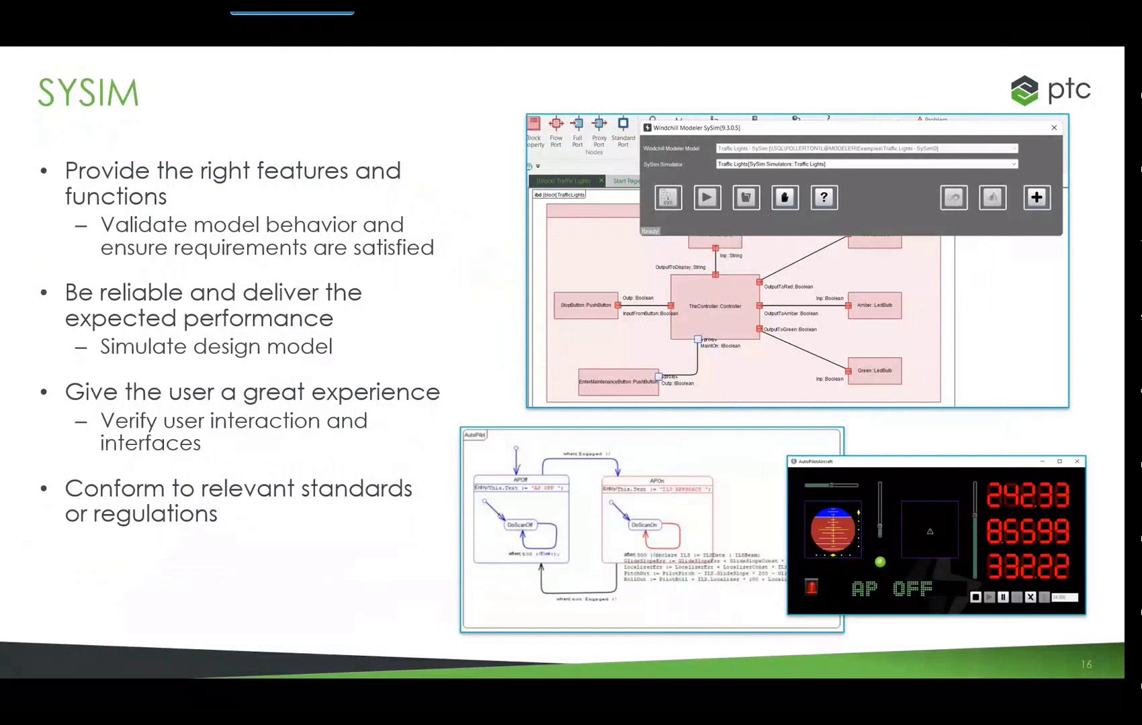